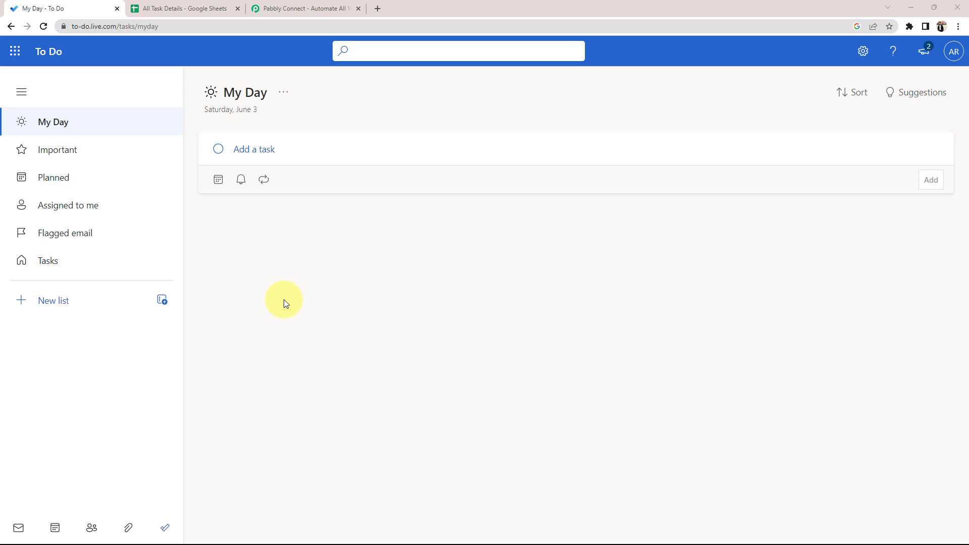
Step: Review the My Day page in Microsoft To Do and the column headers of the All Task Details spreadsheet in Google Sheets
click(153, 8)
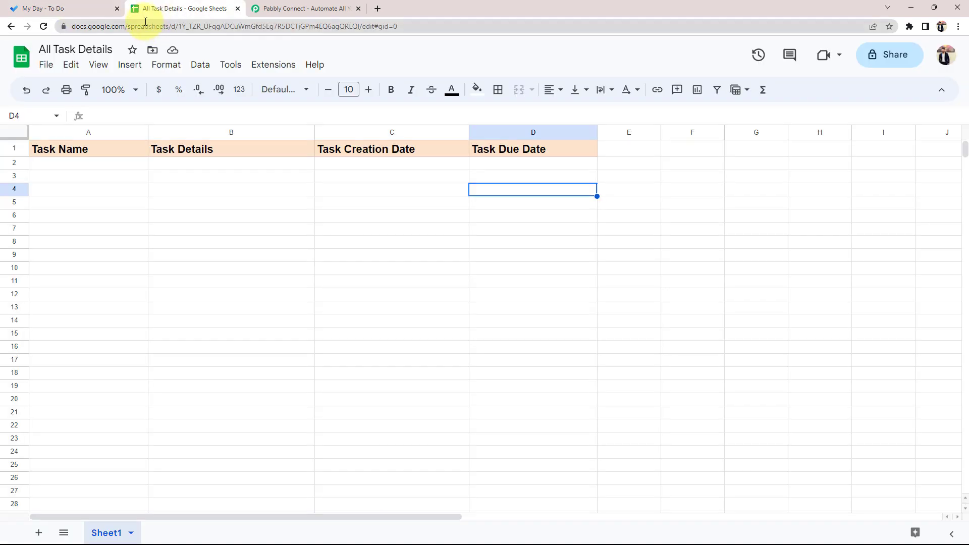
click(69, 4)
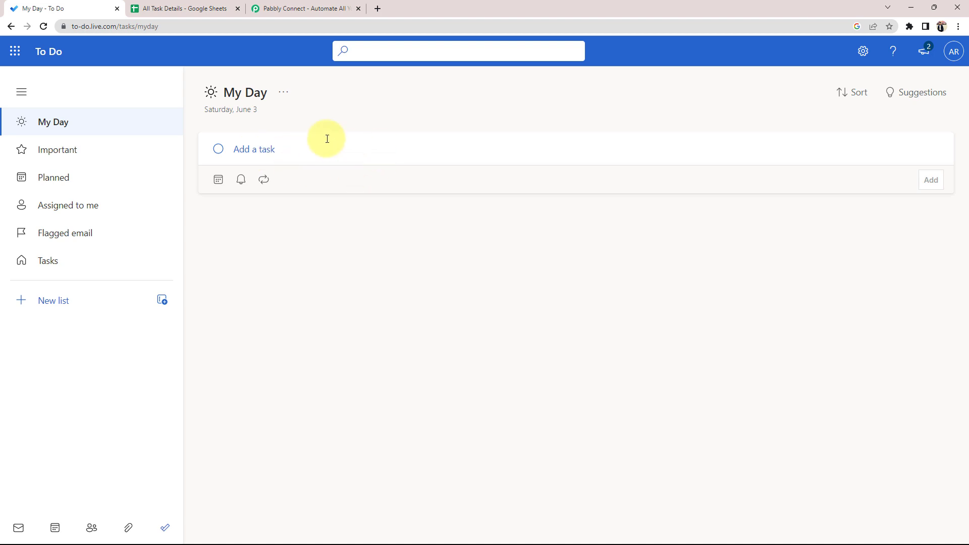
click(180, 9)
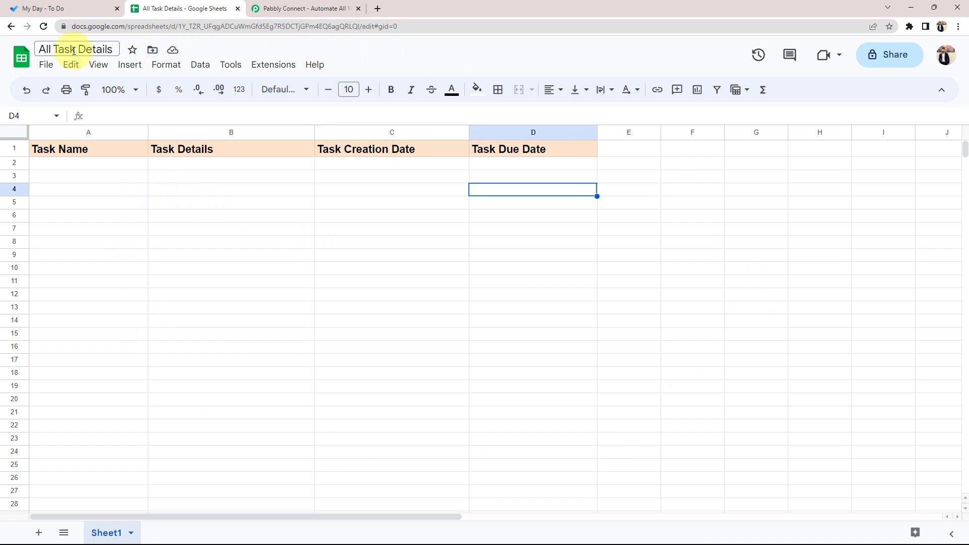
click(41, 49)
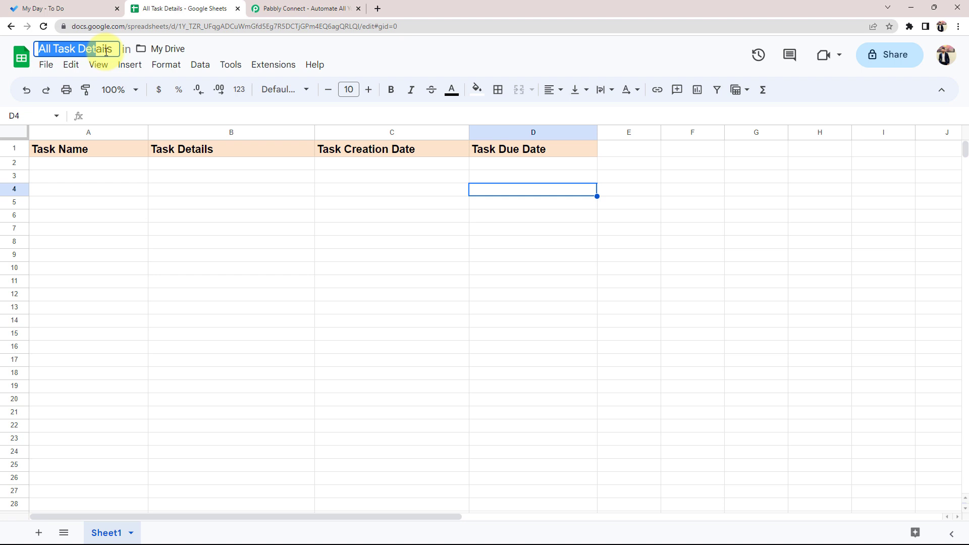
click(91, 183)
click(76, 9)
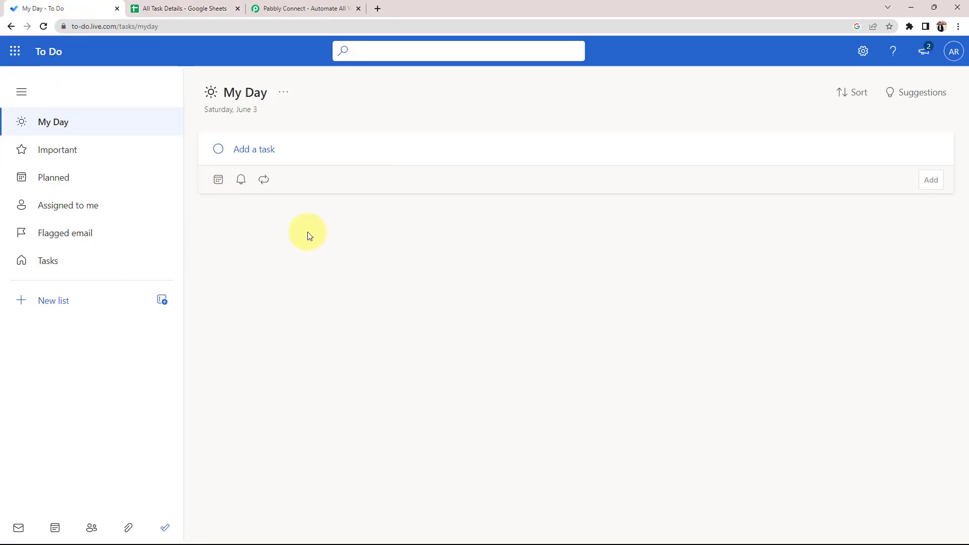
click(233, 1)
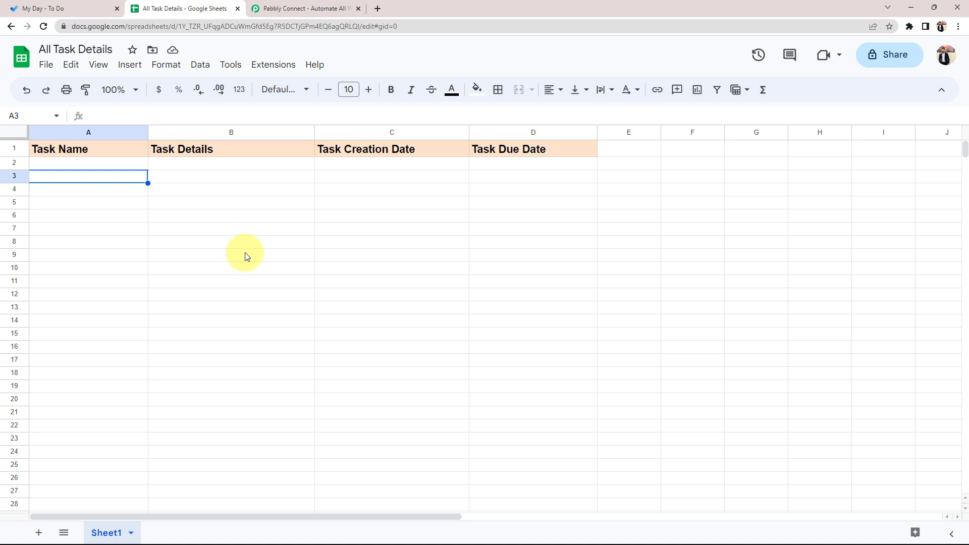
click(95, 8)
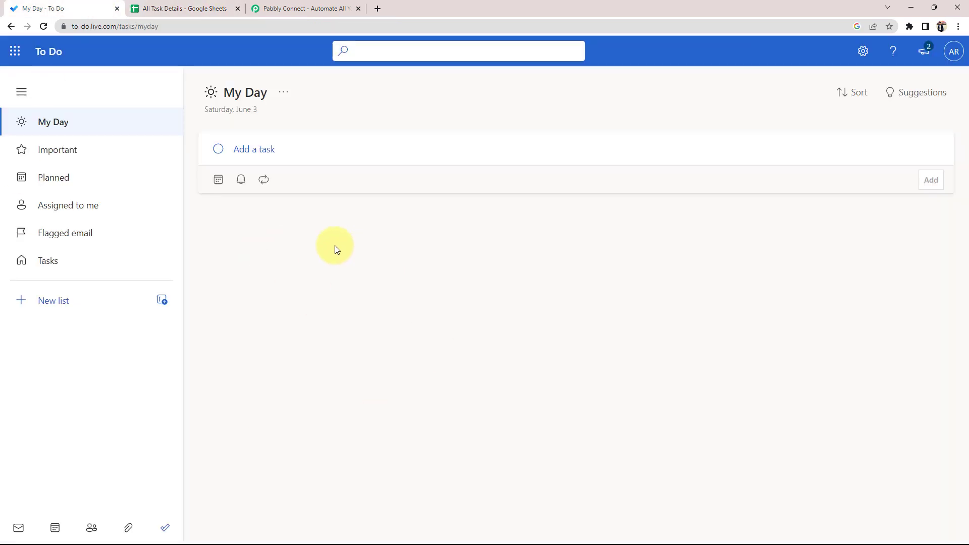
Step: Switch to the Pabbly Connect website, dismiss the lifetime offer pop-up and read the page headline
click(287, 5)
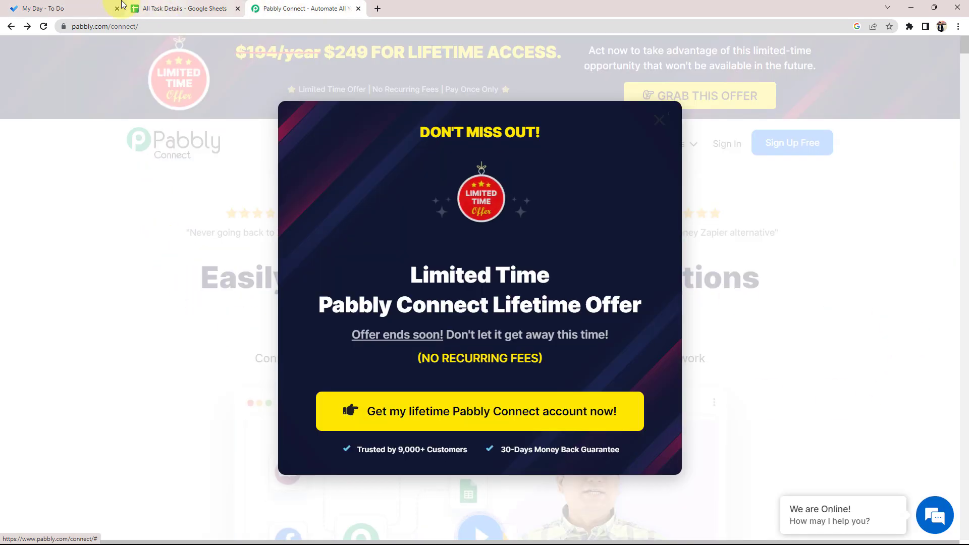
click(659, 119)
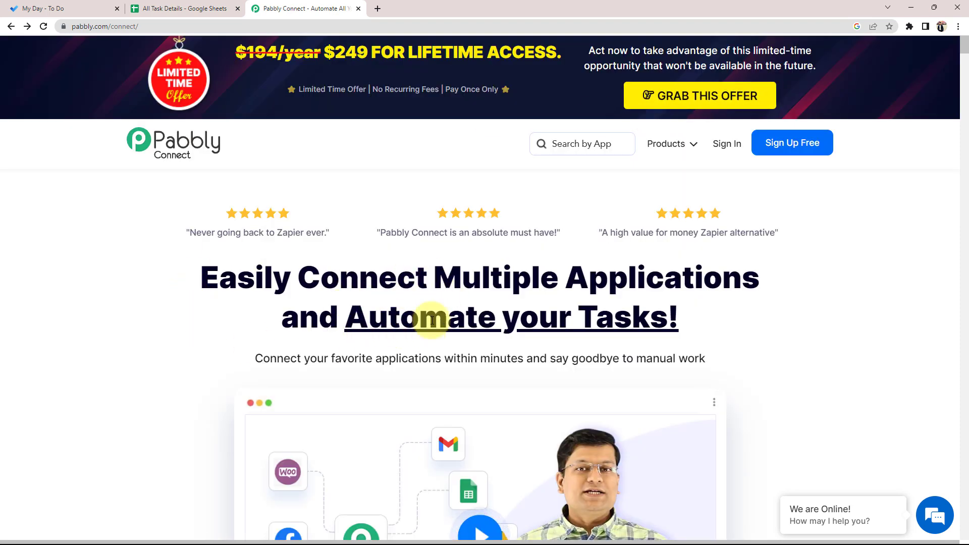
drag(437, 278, 788, 275)
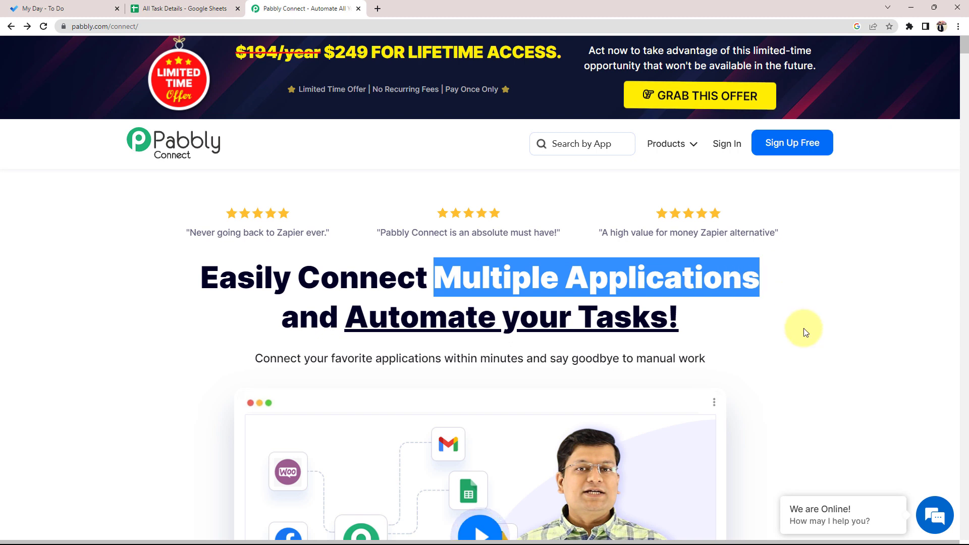
click(805, 333)
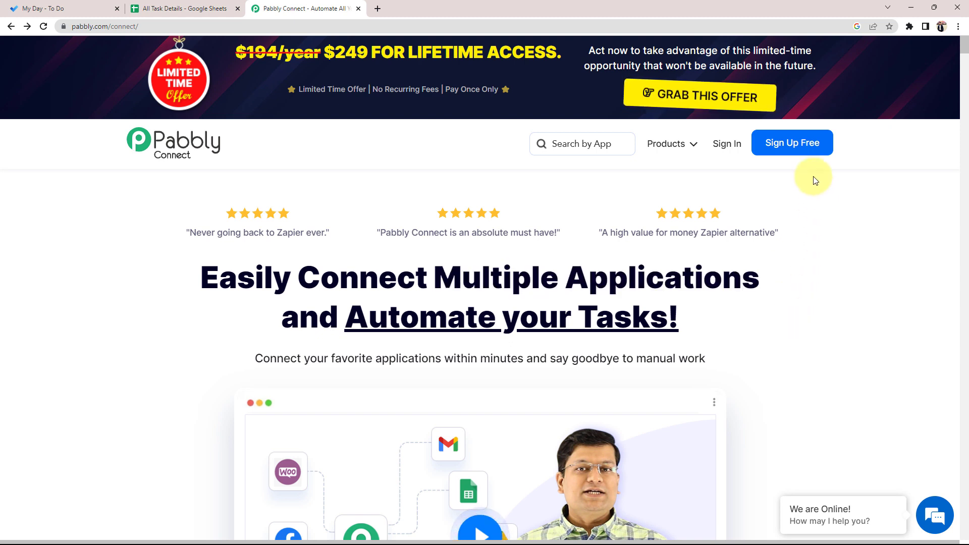
Step: Go from the sign-up link to the Pabbly account's apps and open the Pabbly Connect dashboard
click(796, 146)
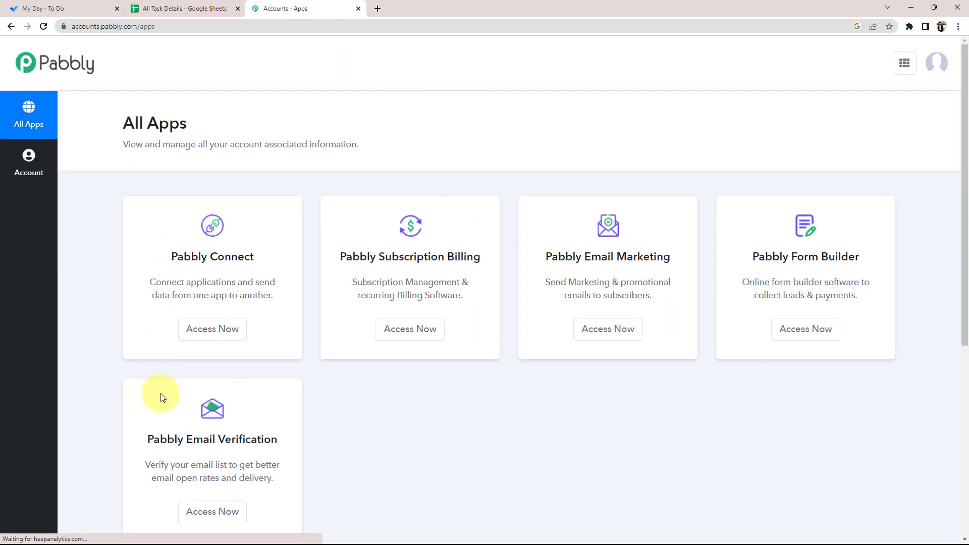
drag(175, 258, 264, 255)
click(281, 233)
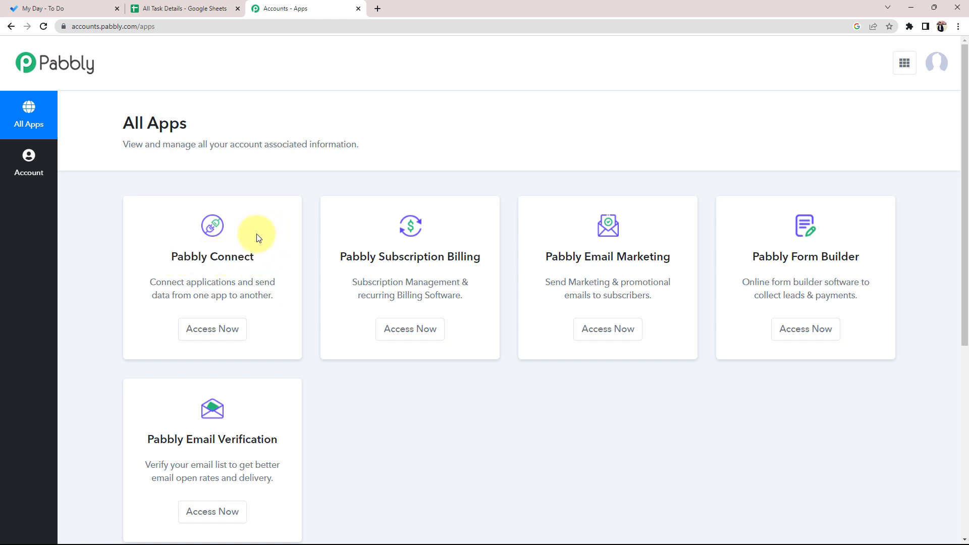
click(220, 335)
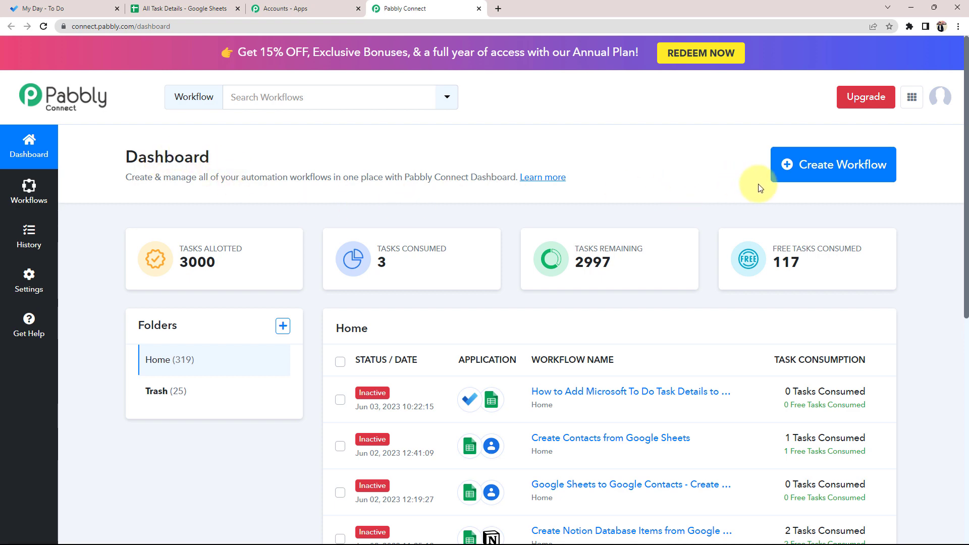
Step: Create a workflow named "Add Microsoft To Do Task Details to Google Sheets"
click(817, 171)
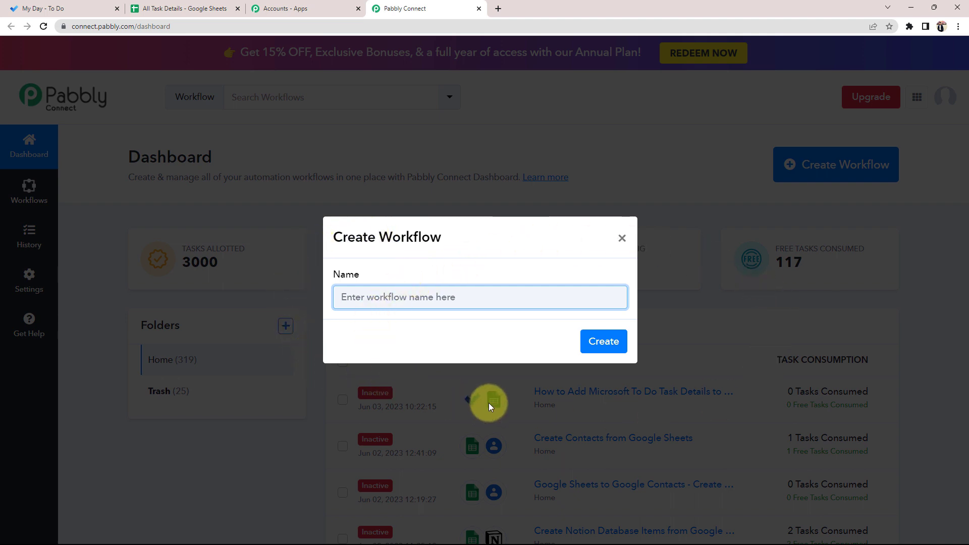
text(Add Microsoft To Do Task Details to Google Sheets)
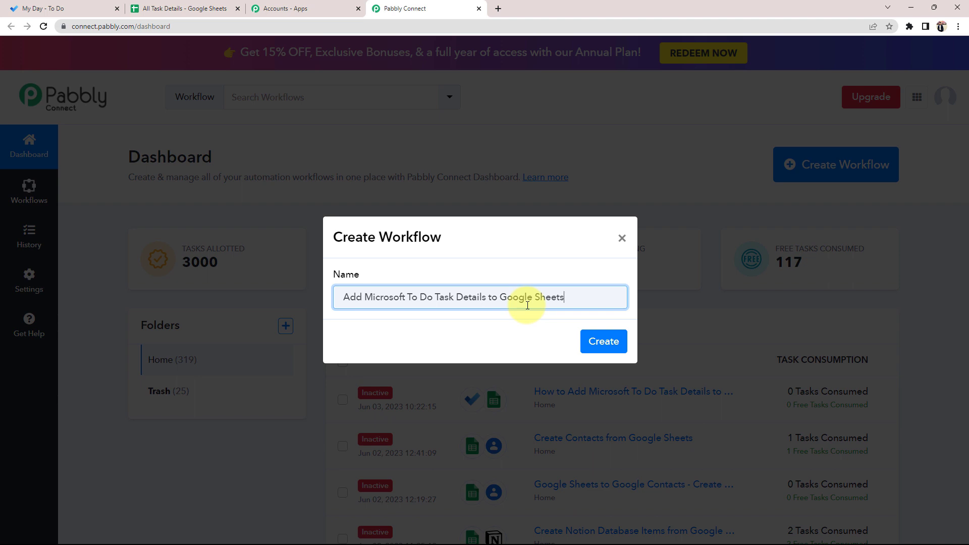
click(587, 338)
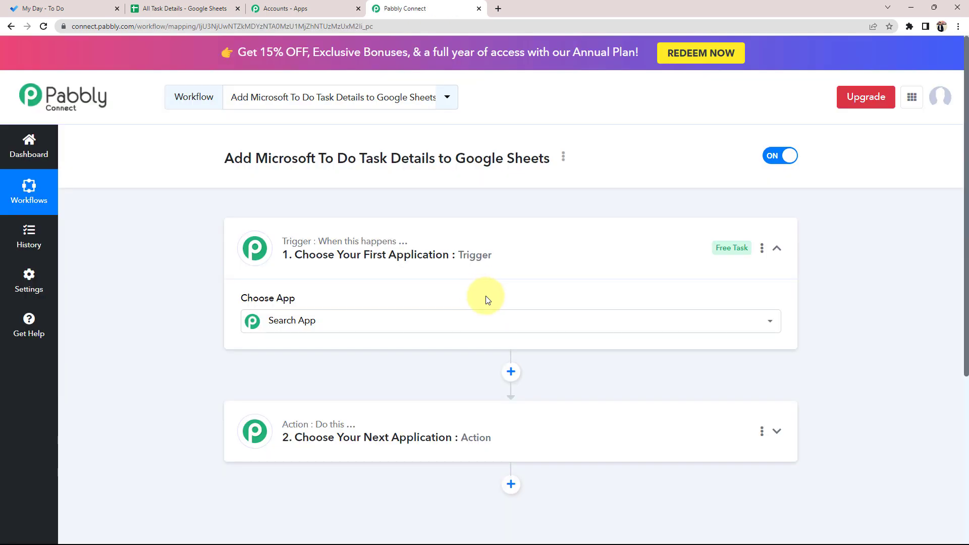
Step: Review the workflow's trigger and action sections alongside Microsoft To Do and the Google Sheets spreadsheet they relate to
click(584, 249)
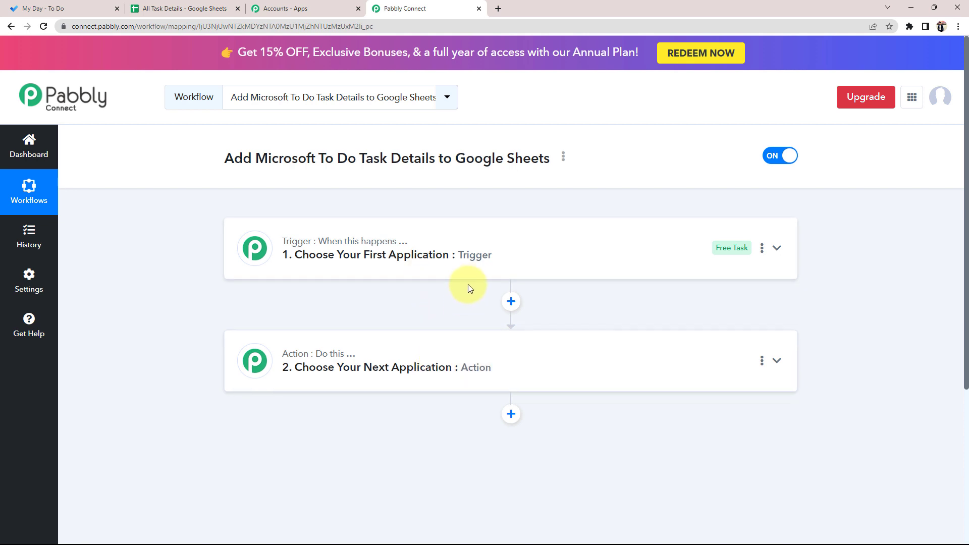
mouse_move(303, 256)
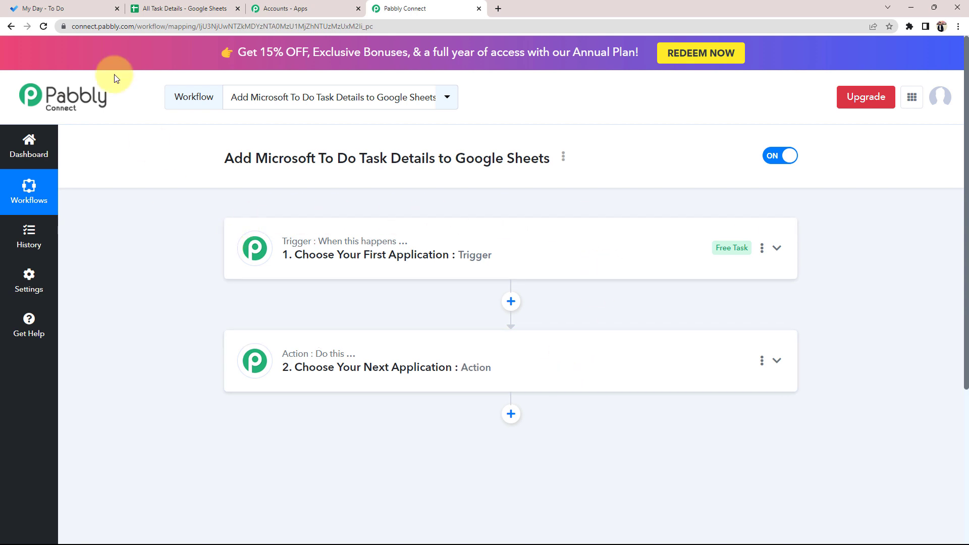
click(76, 9)
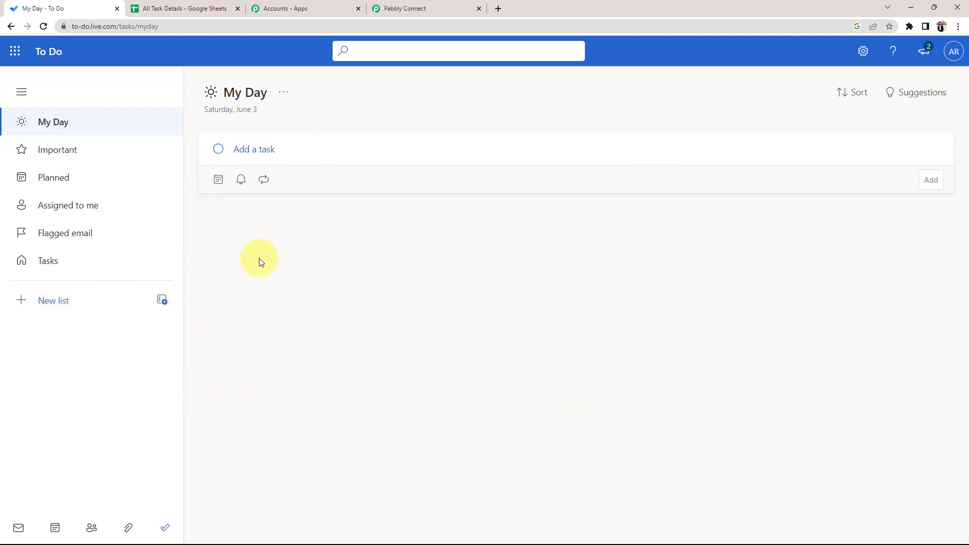
click(189, 12)
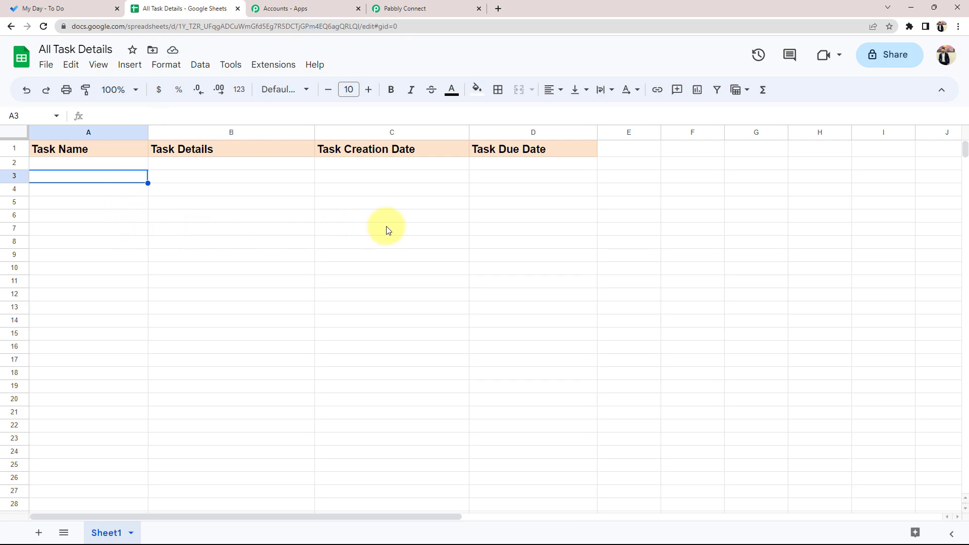
click(409, 9)
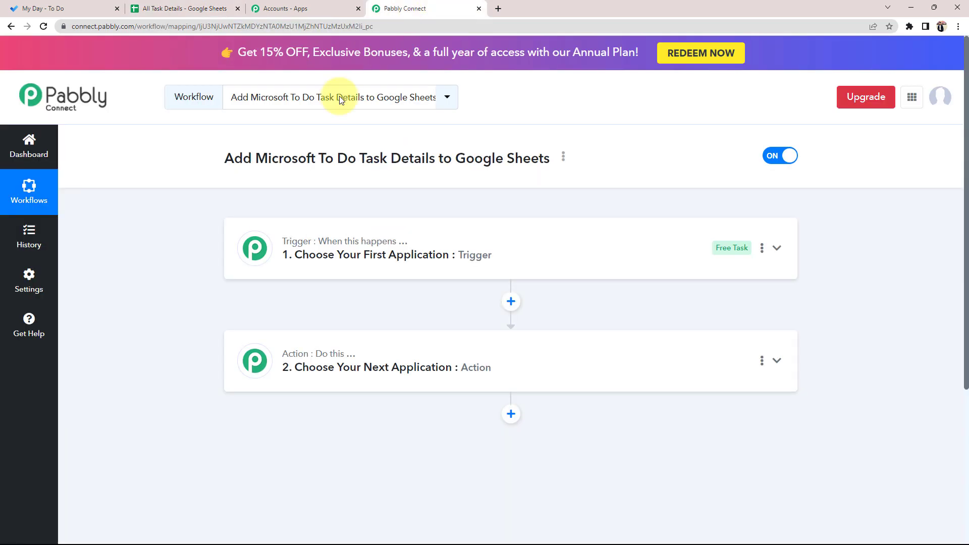
Step: Expand the trigger and action sections and set the trigger to Microsoft To-Do with the New Task event
click(322, 251)
scroll(171, 285, down, 5)
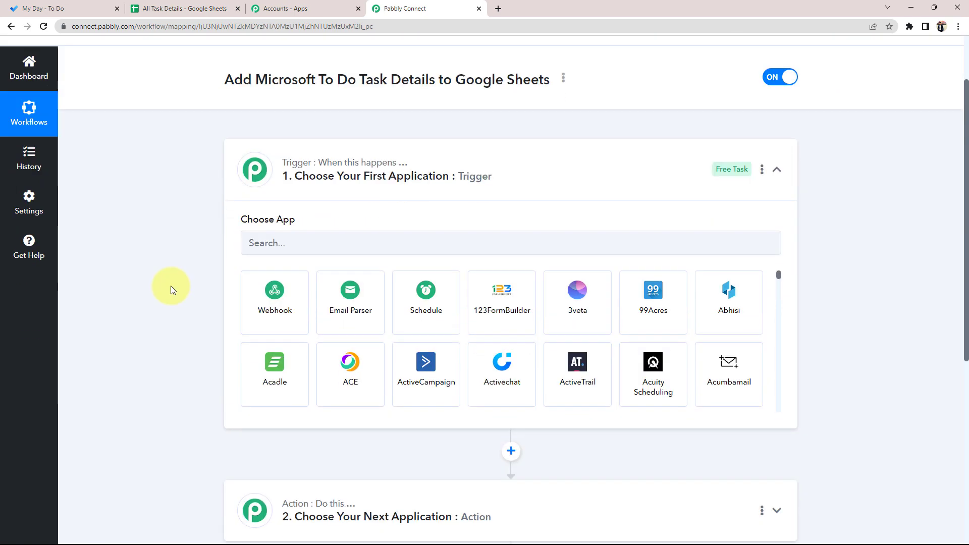
click(296, 341)
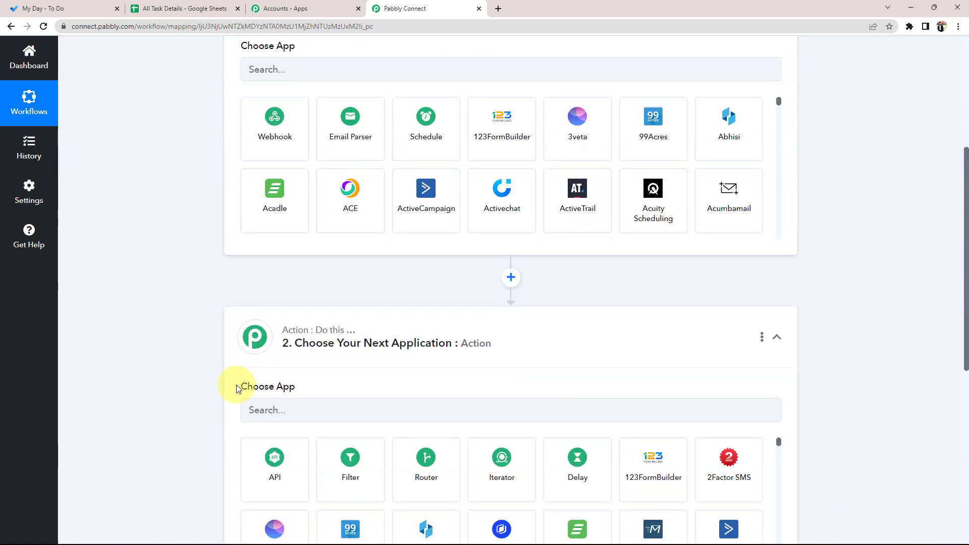
scroll(234, 428, up, 4)
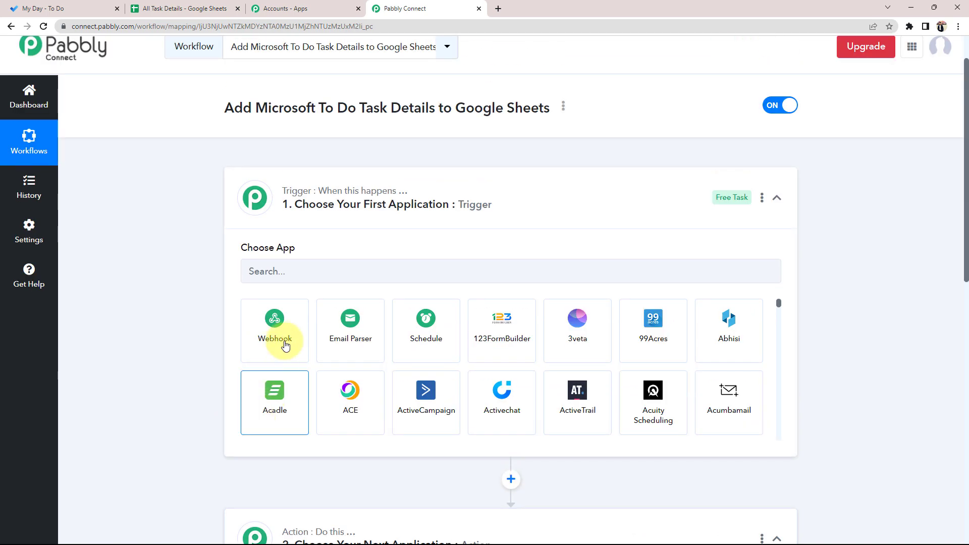
click(284, 271)
text(mic)
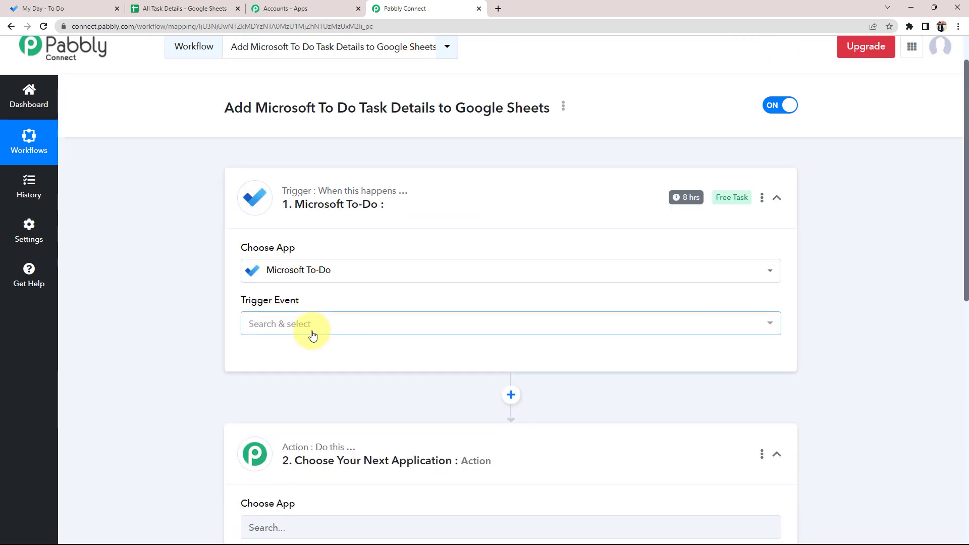
click(313, 335)
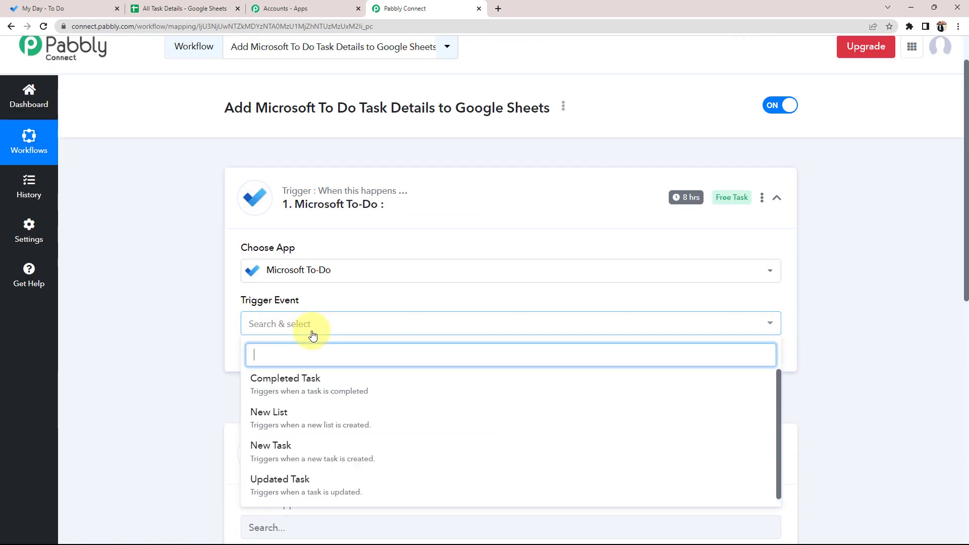
click(297, 448)
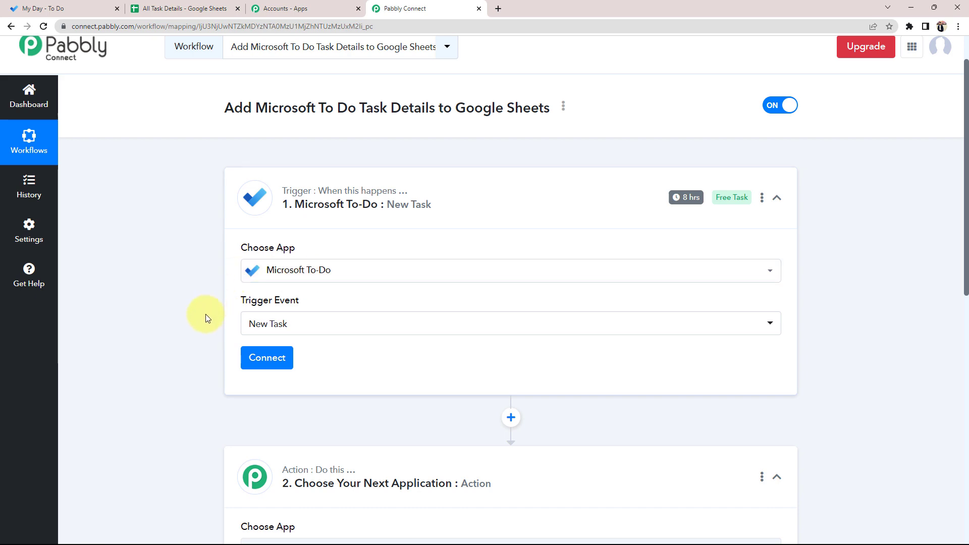
Step: Connect the trigger through a new Microsoft To-Do connection and grant Pabbly Connect the requested account permissions
click(263, 360)
drag(648, 57, 516, 54)
click(451, 160)
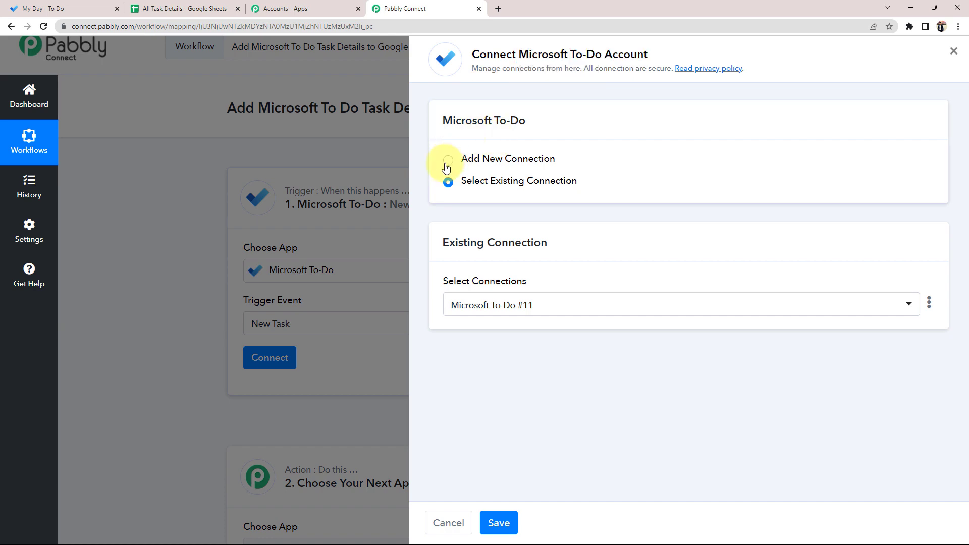
click(478, 291)
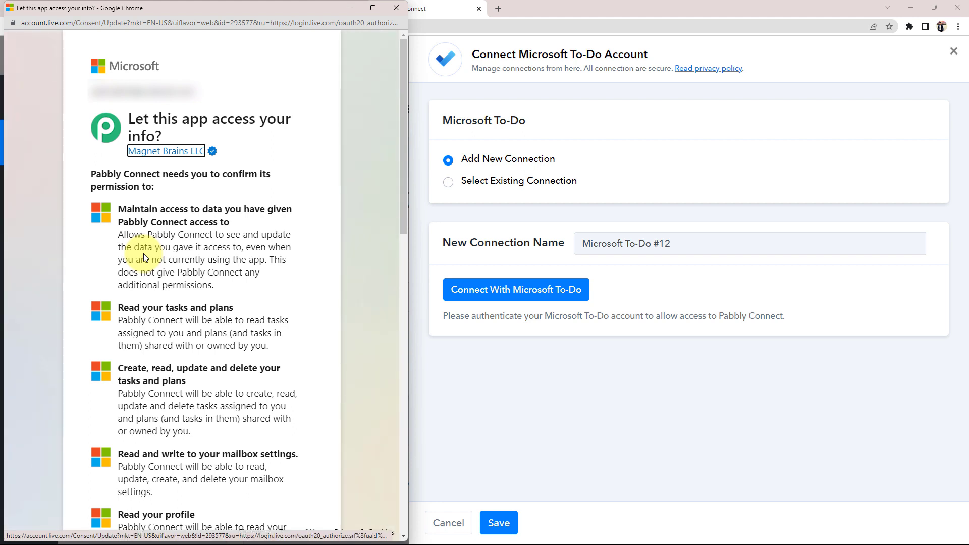
scroll(145, 257, down, 15)
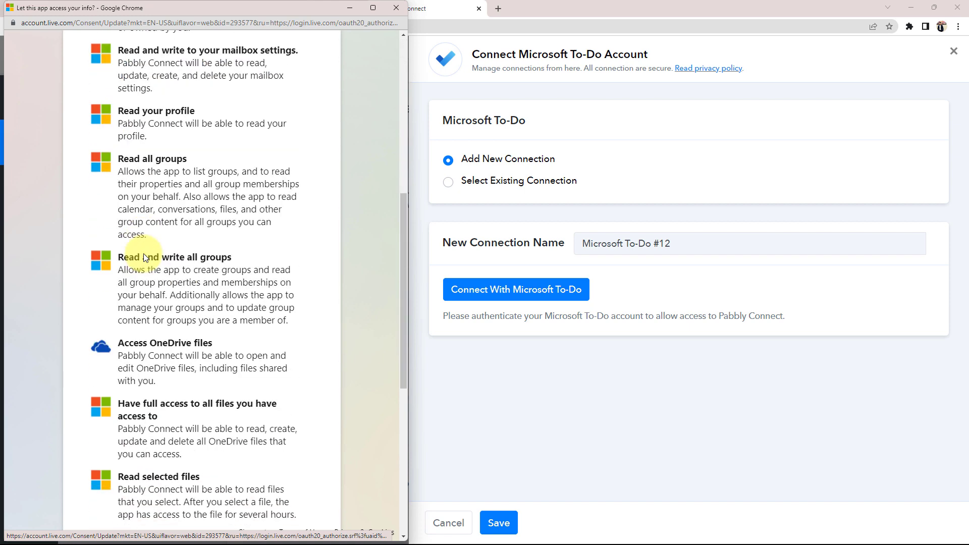
click(270, 515)
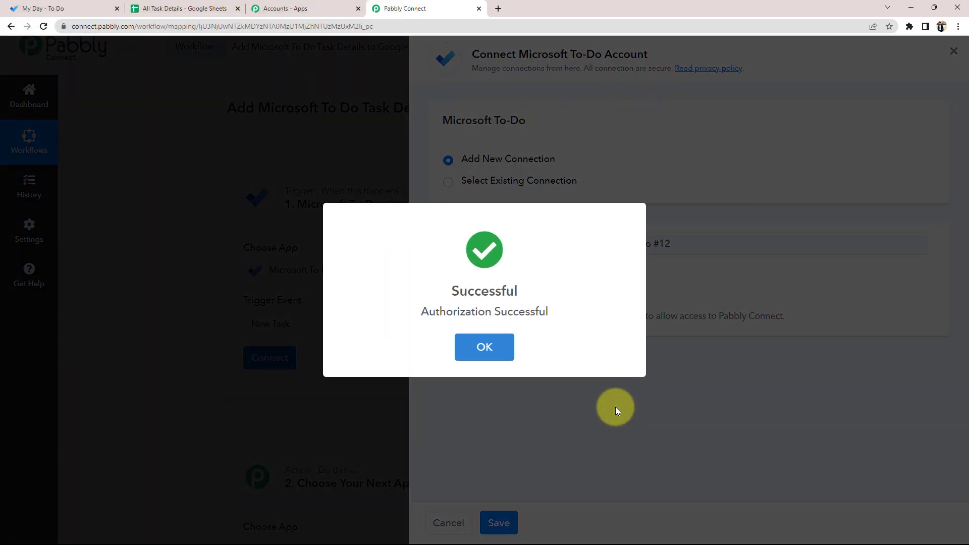
click(487, 345)
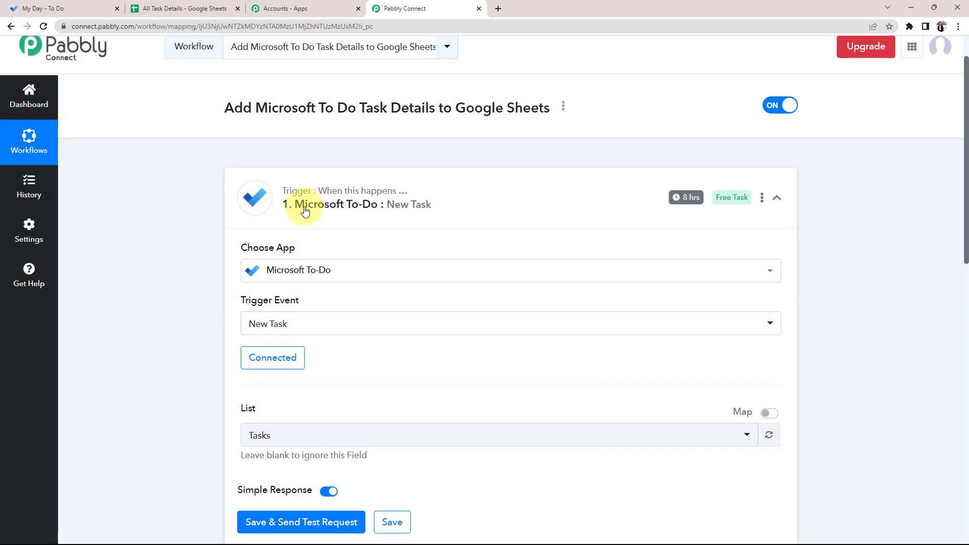
Step: Open the Tasks list in Microsoft To Do, return to Pabbly Connect and set the trigger's List to Tasks
scroll(134, 368, down, 2)
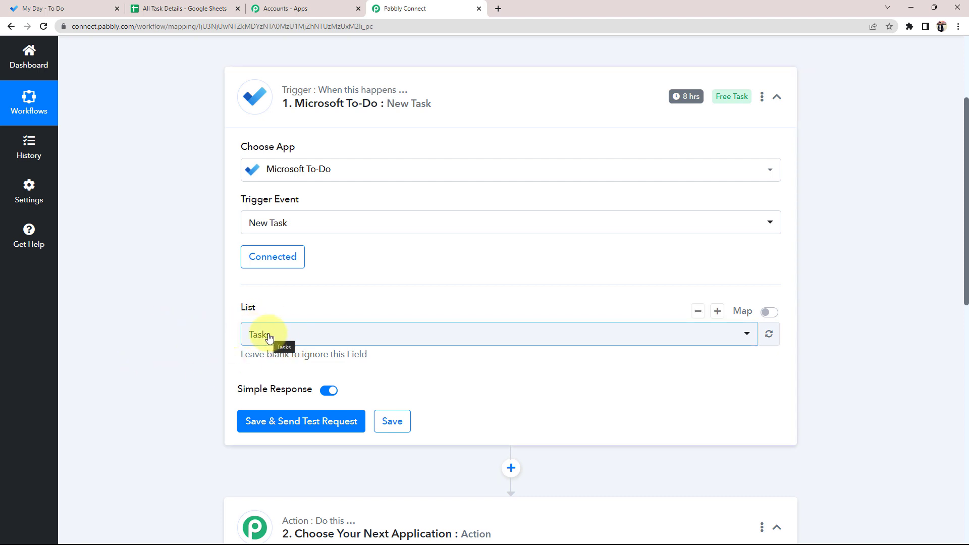
click(76, 8)
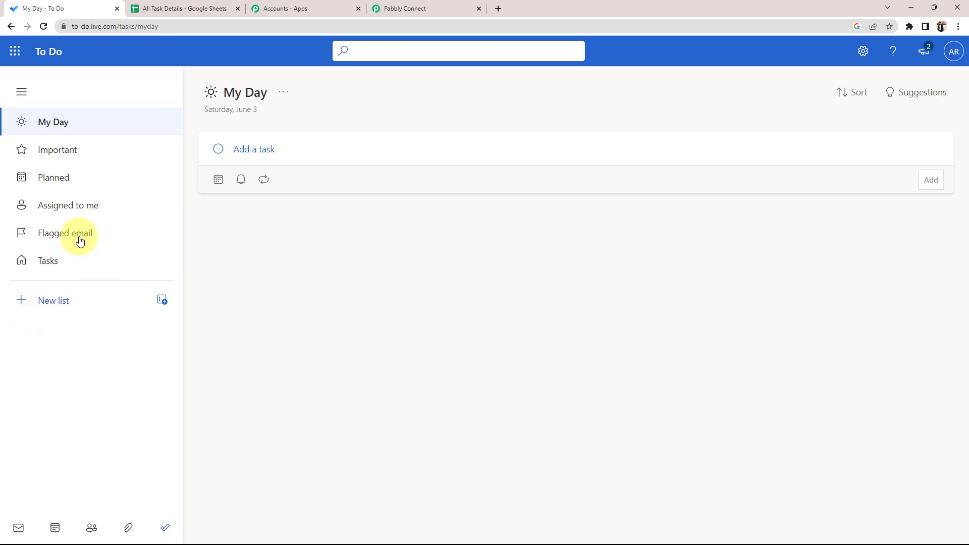
click(50, 239)
click(38, 265)
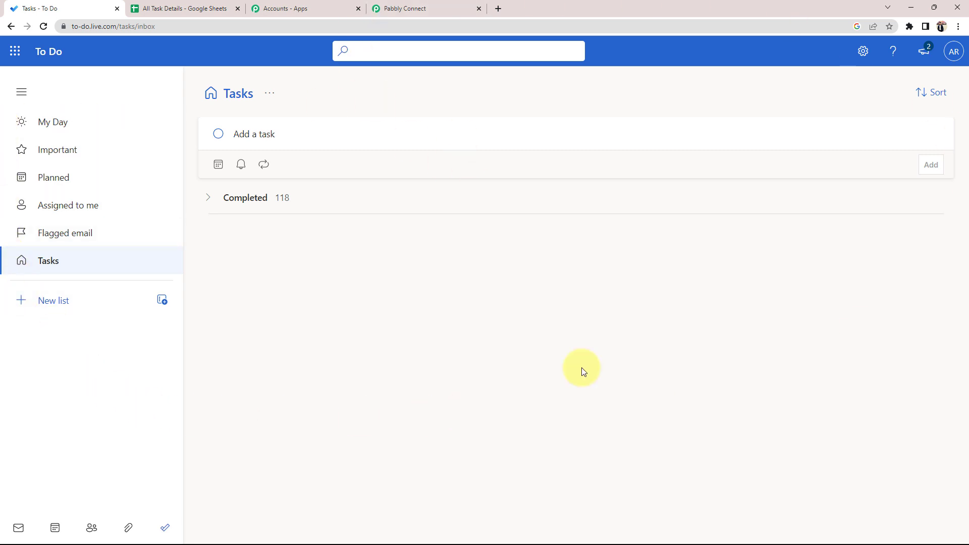
click(404, 9)
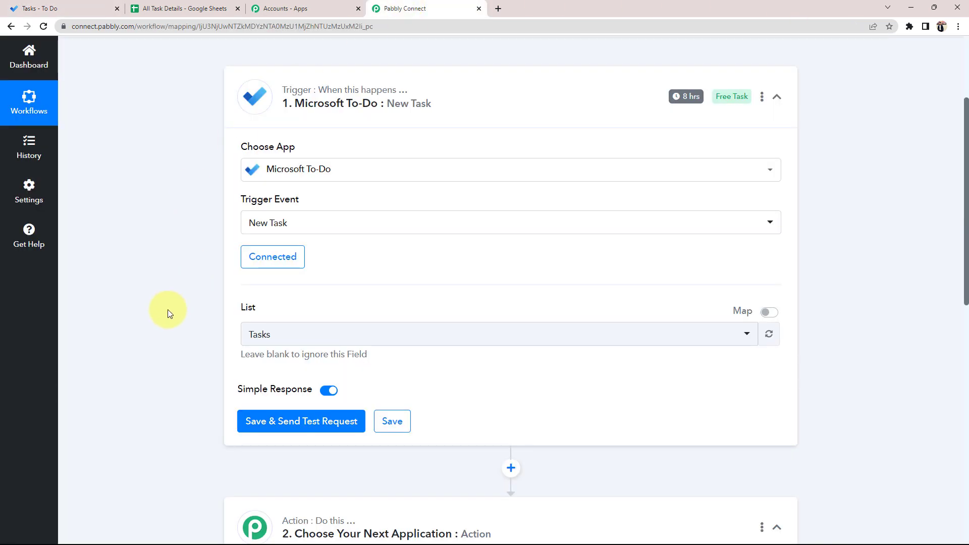
click(250, 335)
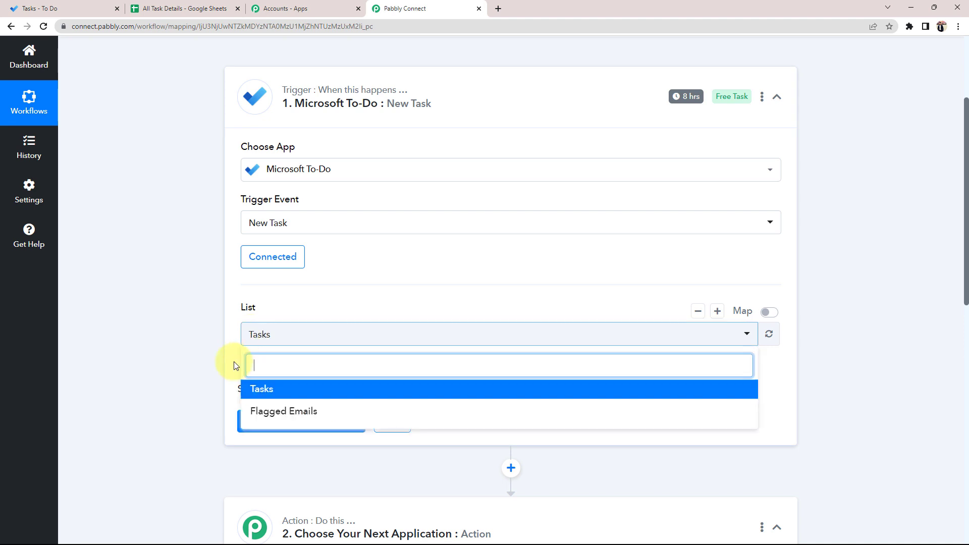
click(262, 393)
scroll(147, 313, down, 1)
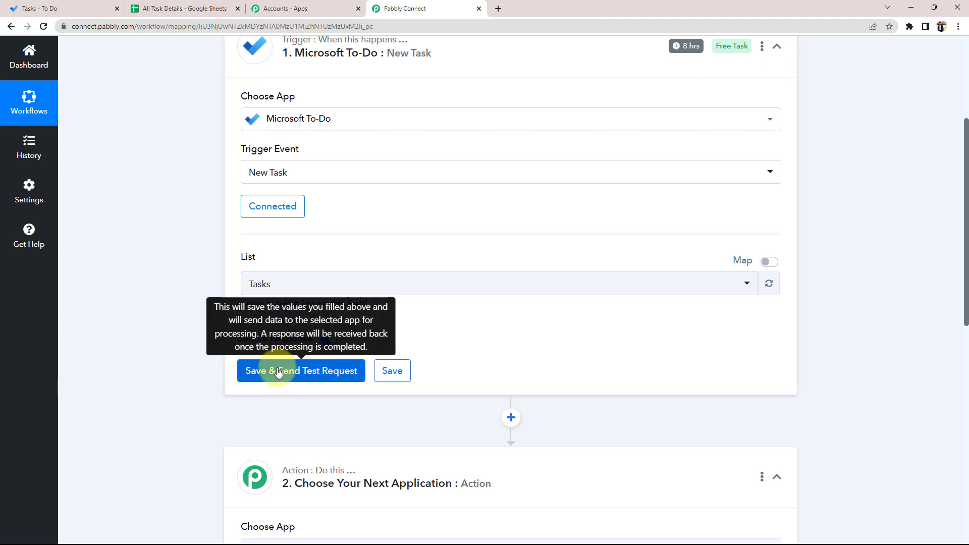
Step: In Microsoft To Do's Tasks list, add the task "Need to arrange the lunch and meeting for all the team members on 9th June 2023."
click(31, 8)
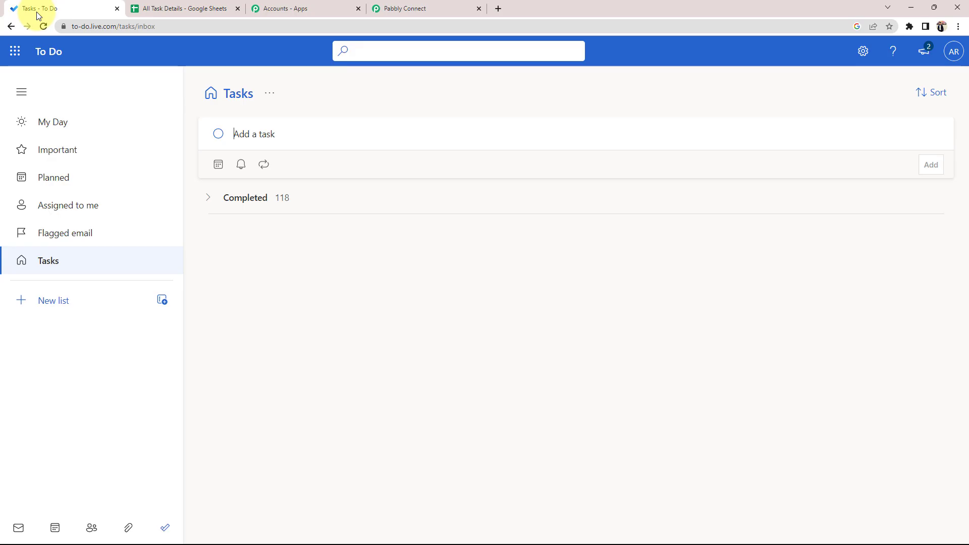
click(249, 124)
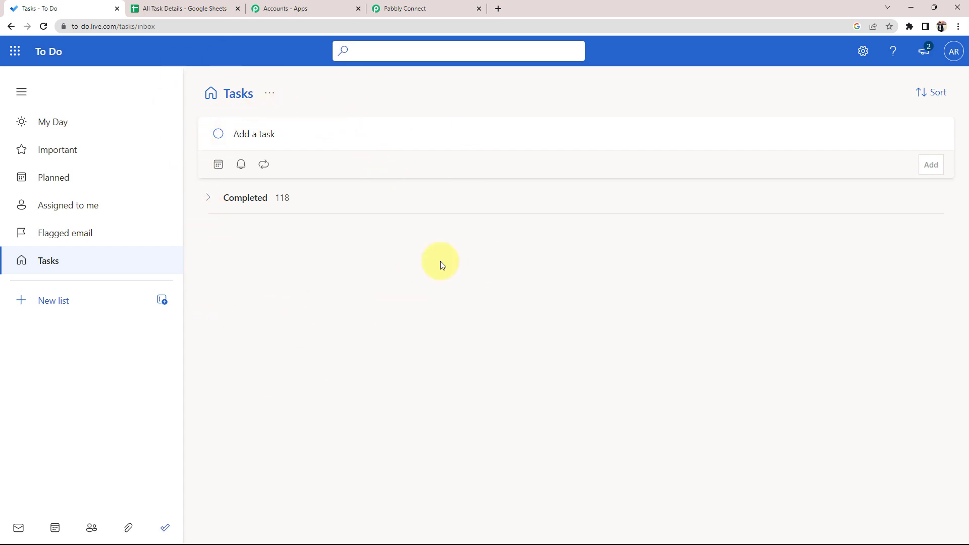
click(412, 5)
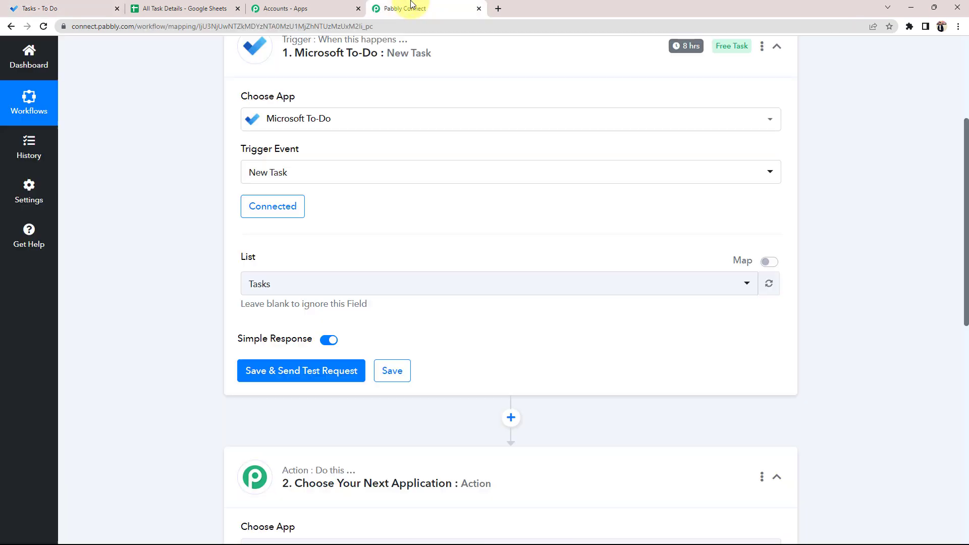
click(40, 8)
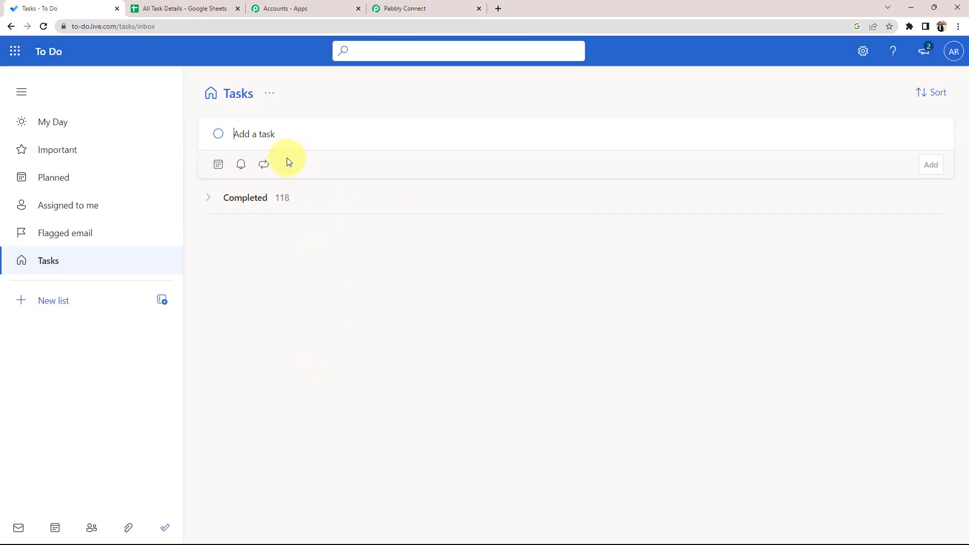
click(250, 123)
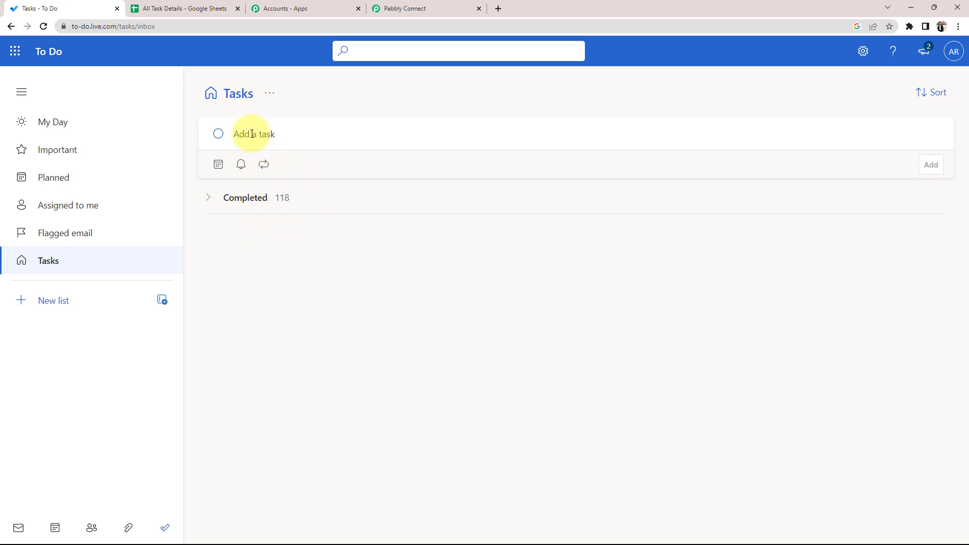
text(Need to arrange the lunch and meeting for all the team members on 9th June 2023.)
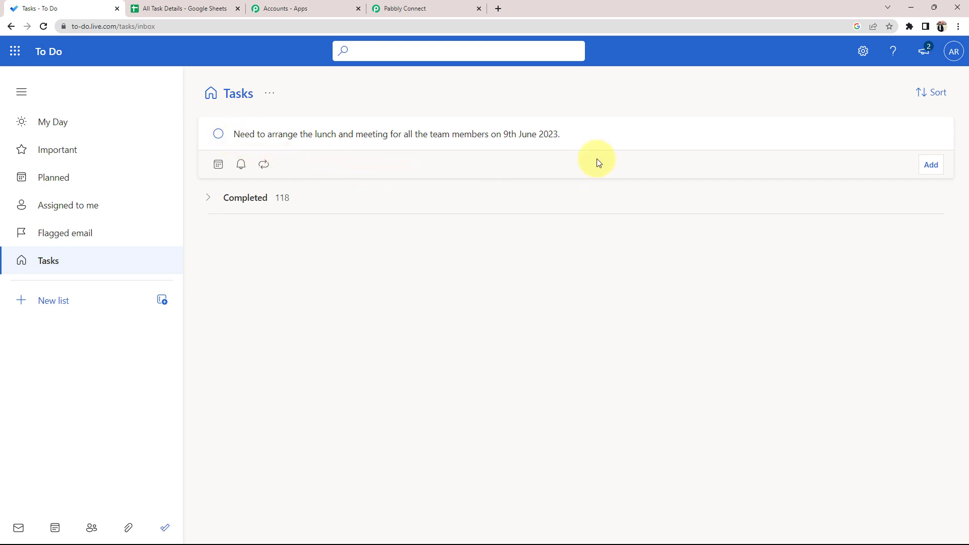
click(933, 166)
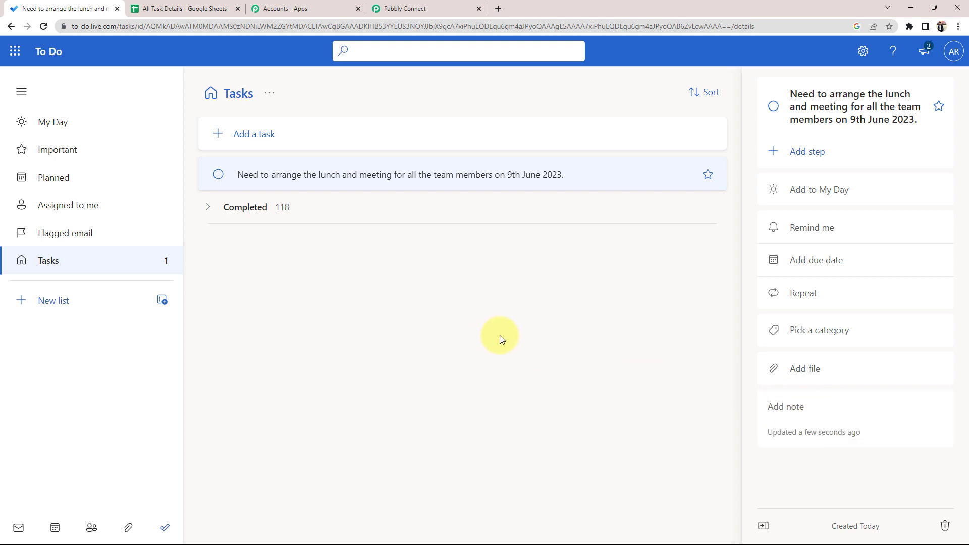
Step: Add the task note "There is a meeting of 20 people.. Need to book the meeting venue where lunch will also available...."
text(There is a meeting of 20 people.. Need to book the meeting venue where lunch will also available...)
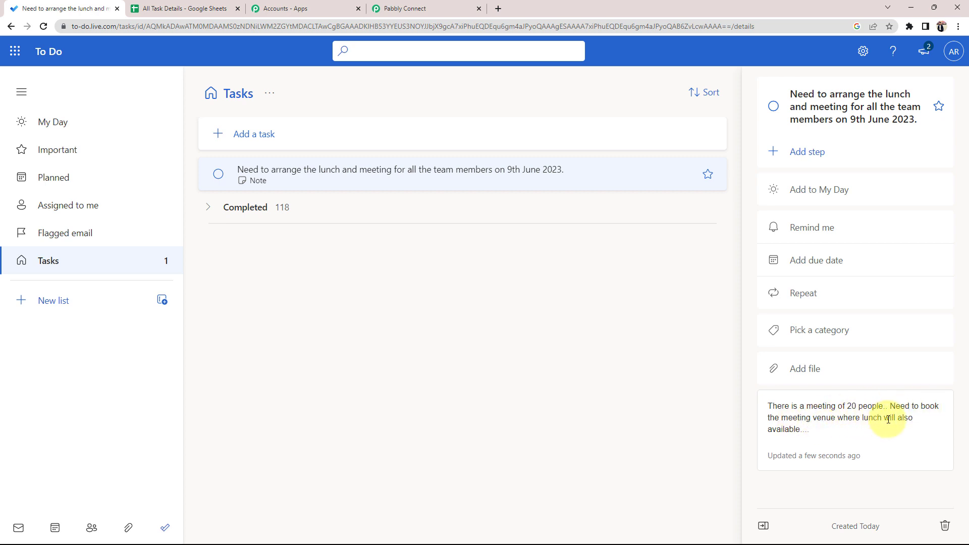
click(829, 427)
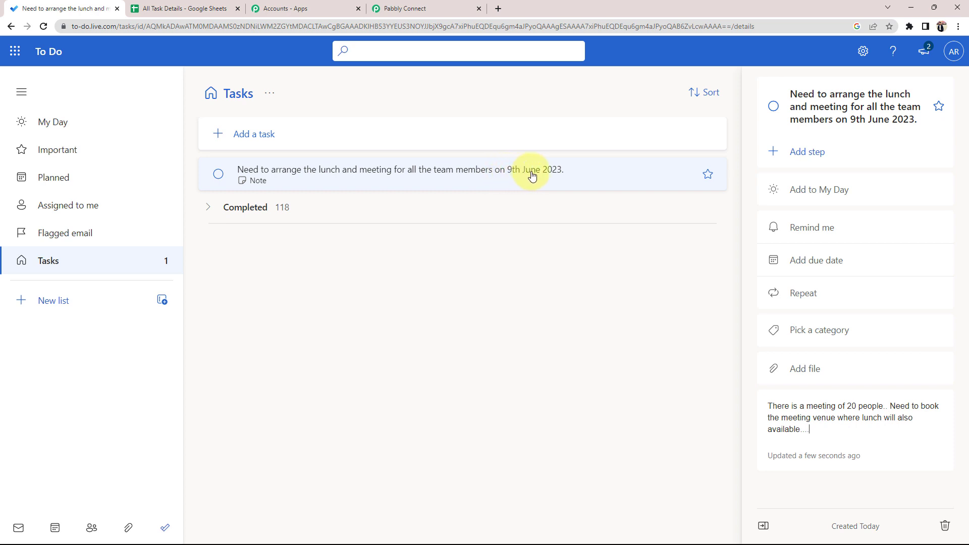
Step: Set the due date of the lunch and meeting task to June 9, 2023
click(810, 262)
click(806, 262)
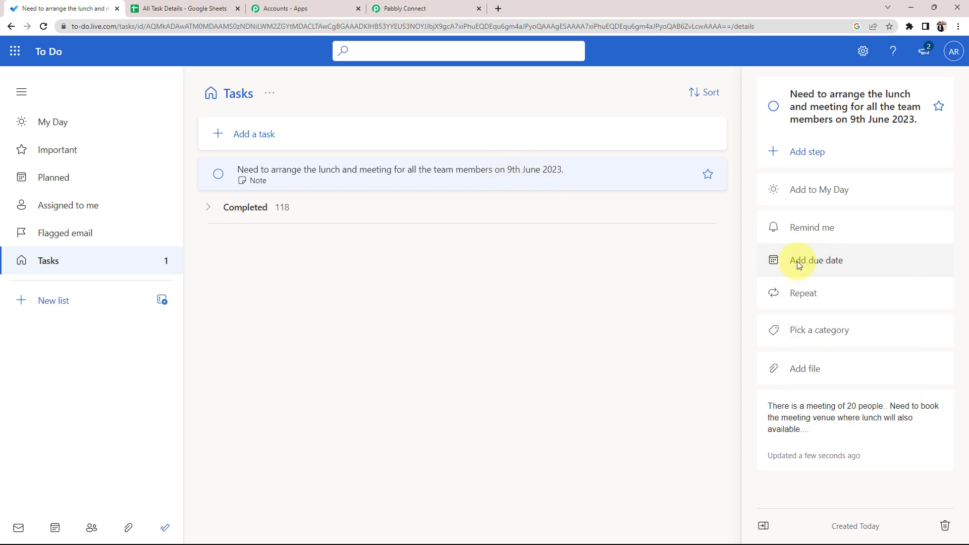
click(806, 264)
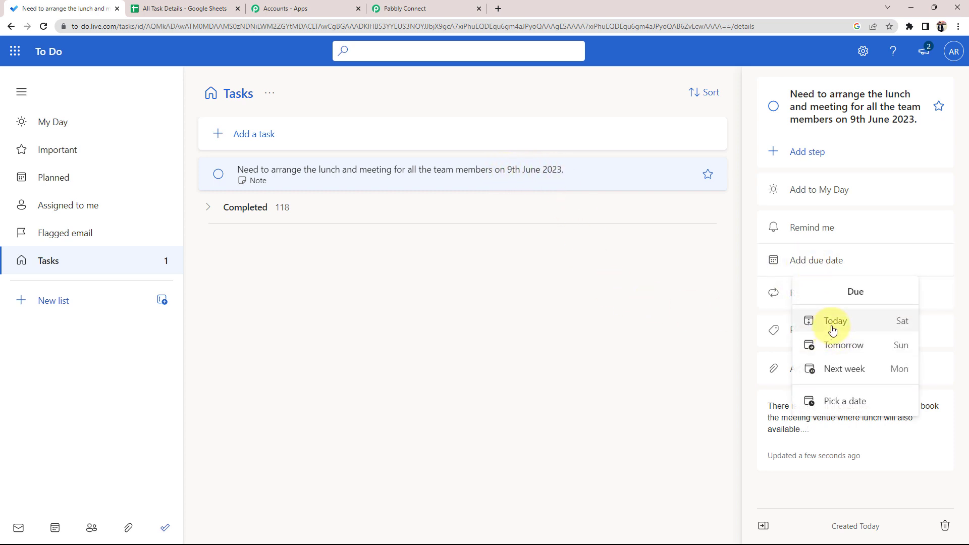
click(842, 398)
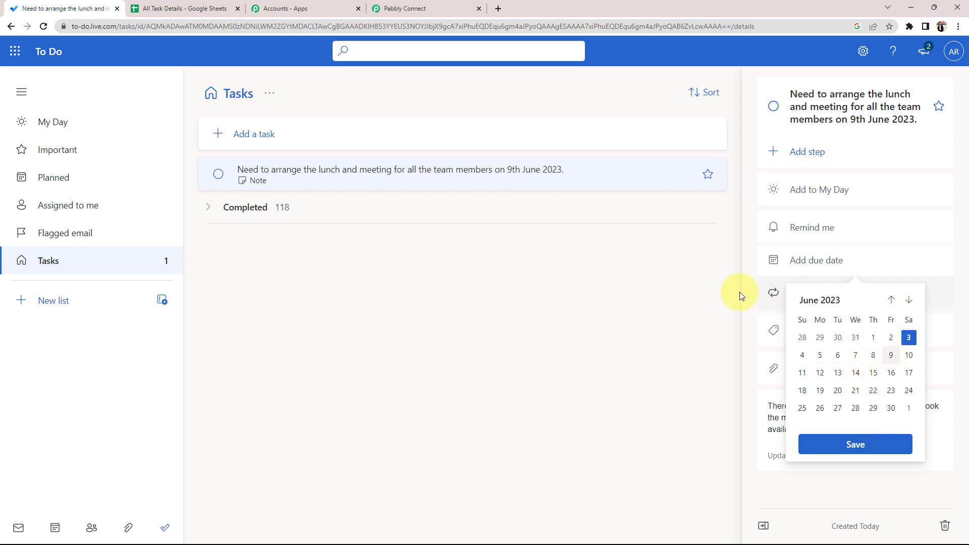
click(891, 356)
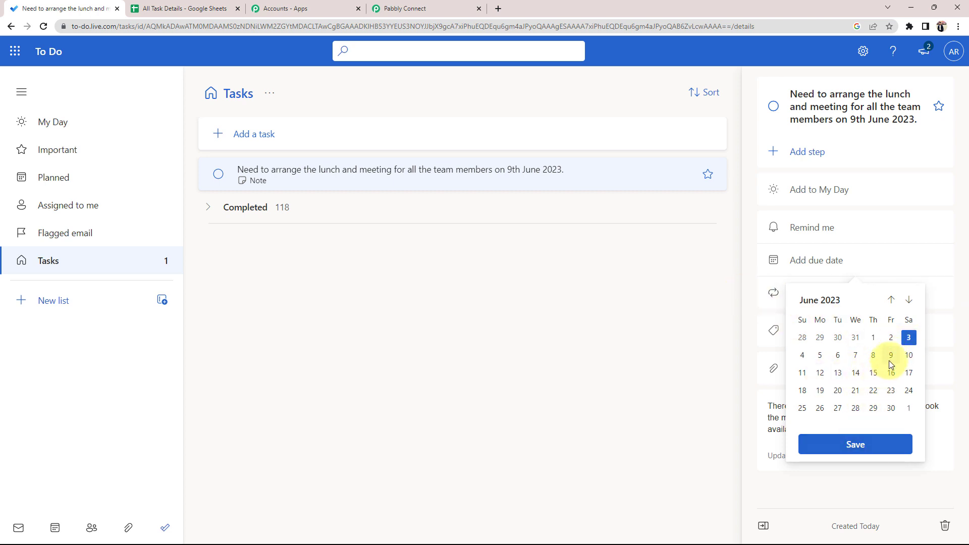
click(847, 446)
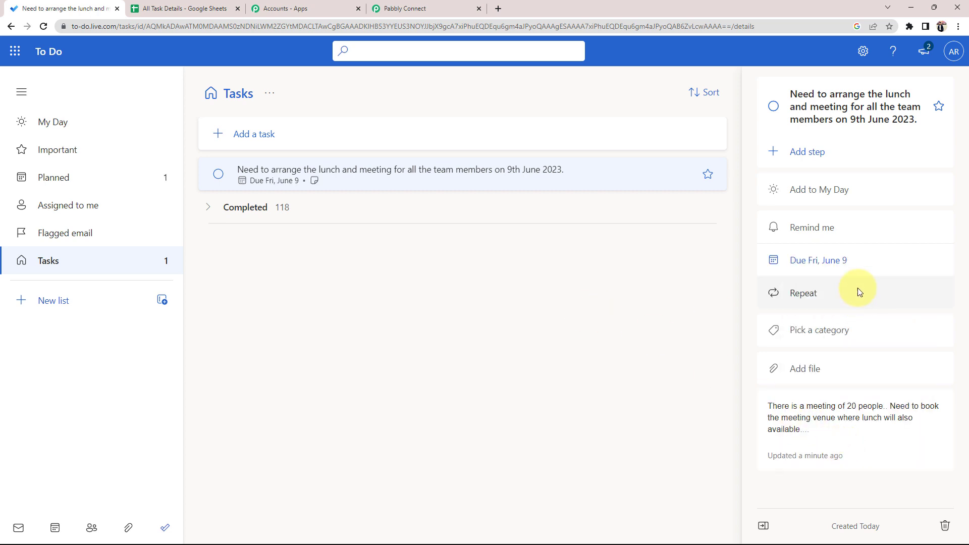
Step: Assign the Green category to the lunch and meeting task, then review and close its details
click(807, 329)
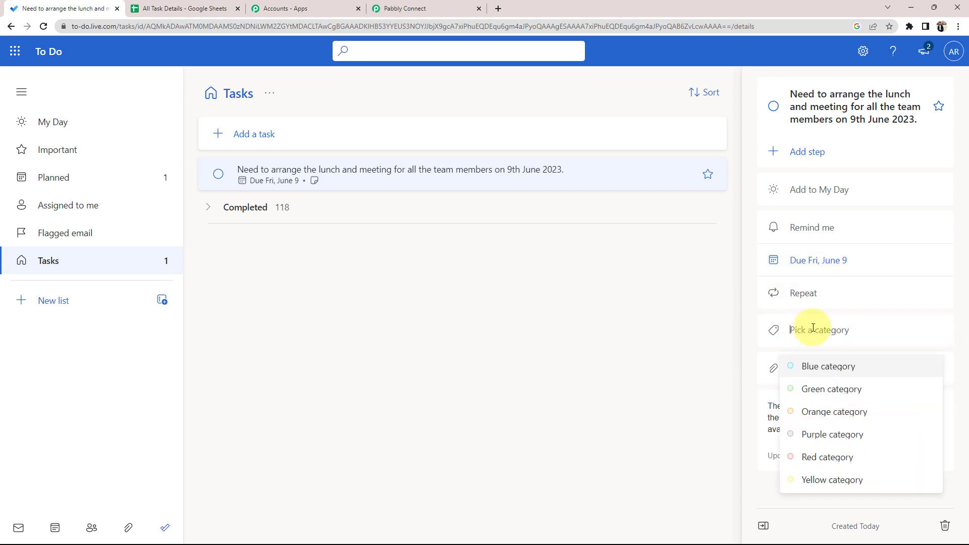
click(828, 397)
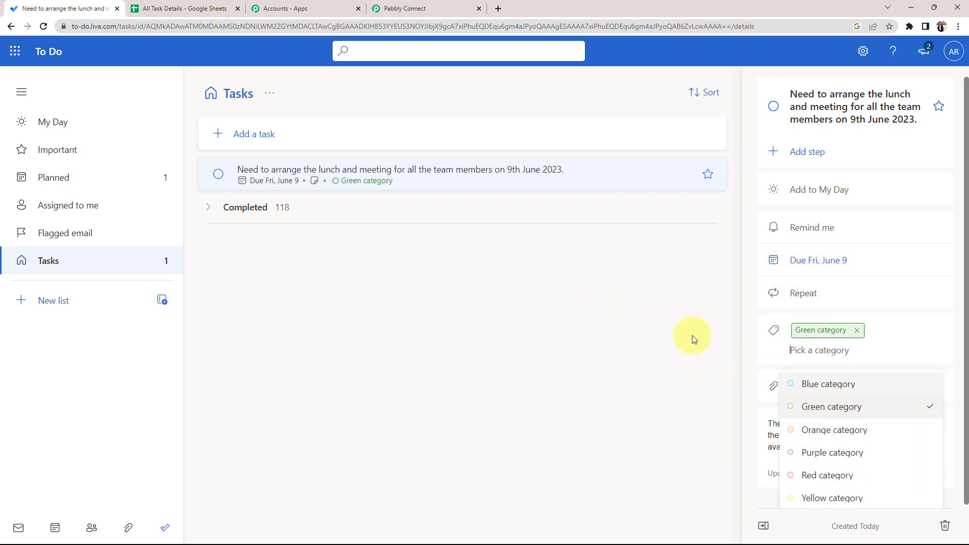
click(676, 336)
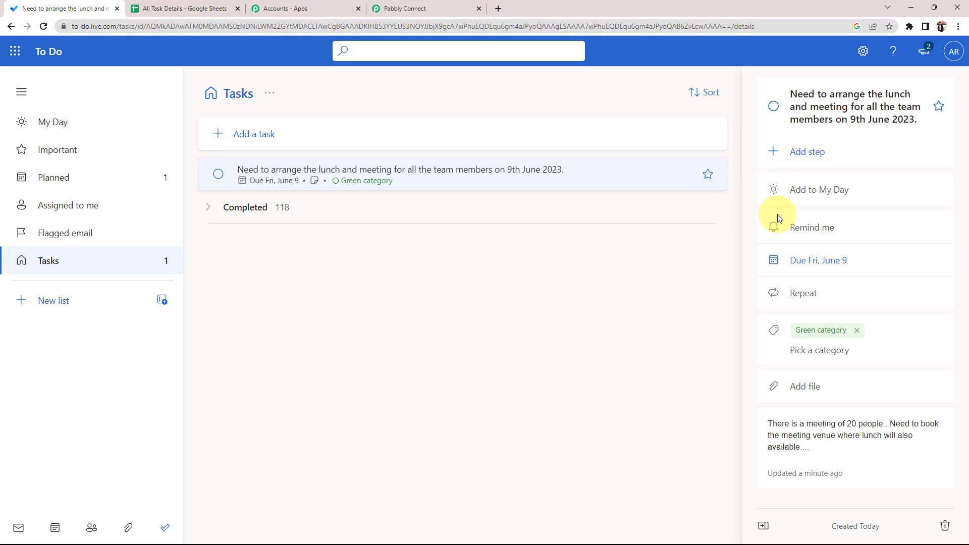
click(763, 526)
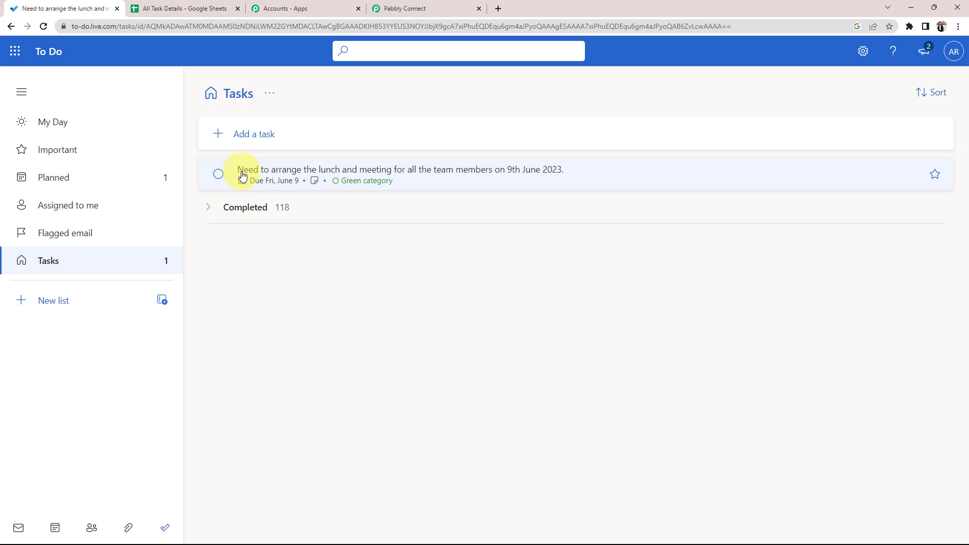
click(465, 178)
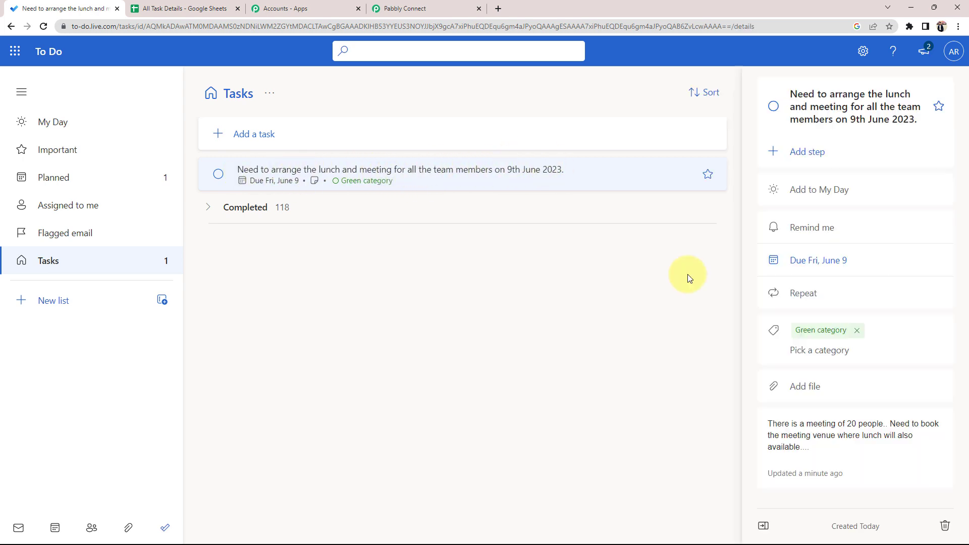
click(763, 528)
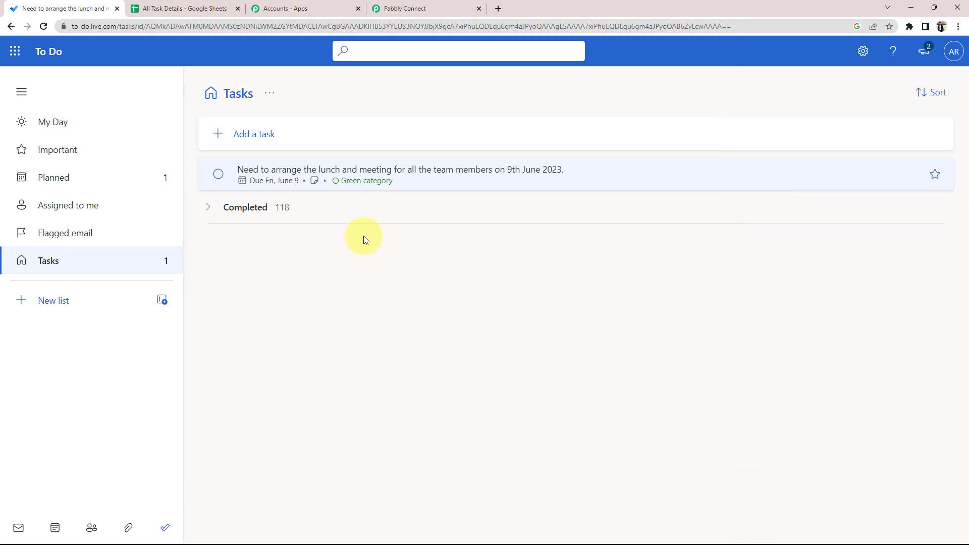
Step: Switch to Pabbly Connect, save the Microsoft To-Do trigger and send a test request to capture the new task
click(404, 9)
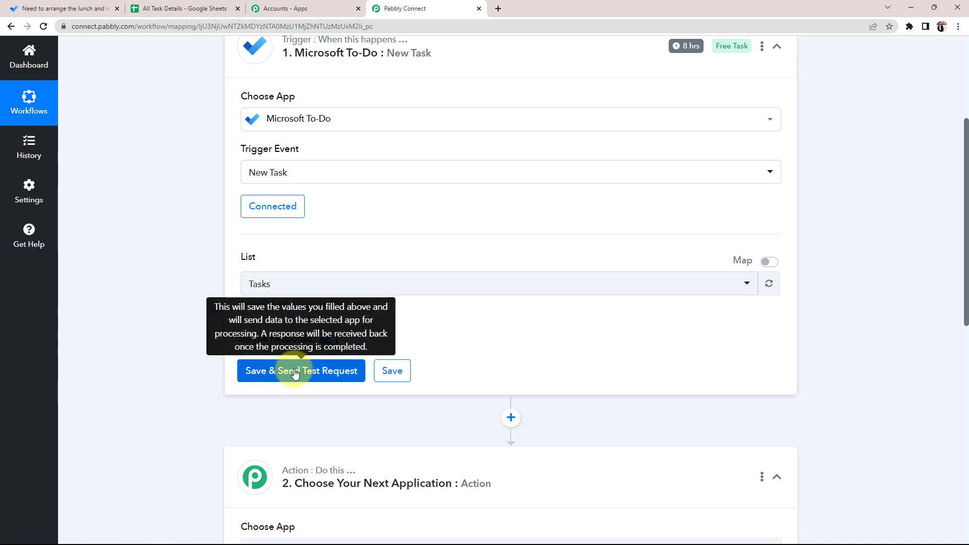
click(65, 9)
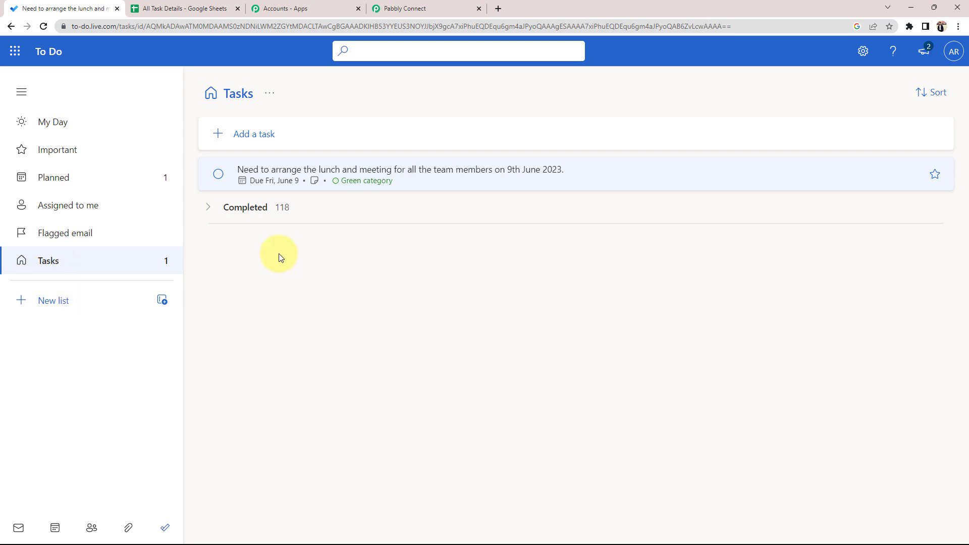
click(432, 11)
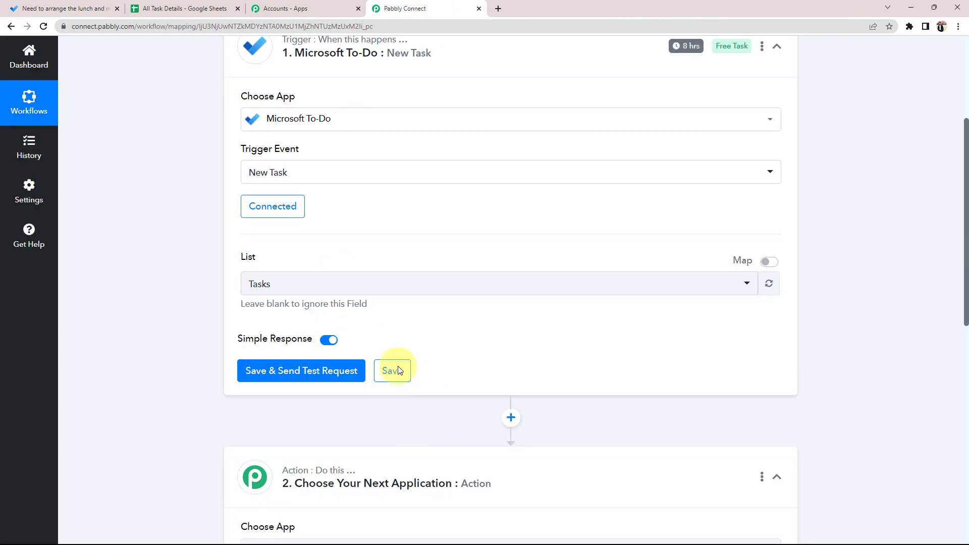
click(289, 372)
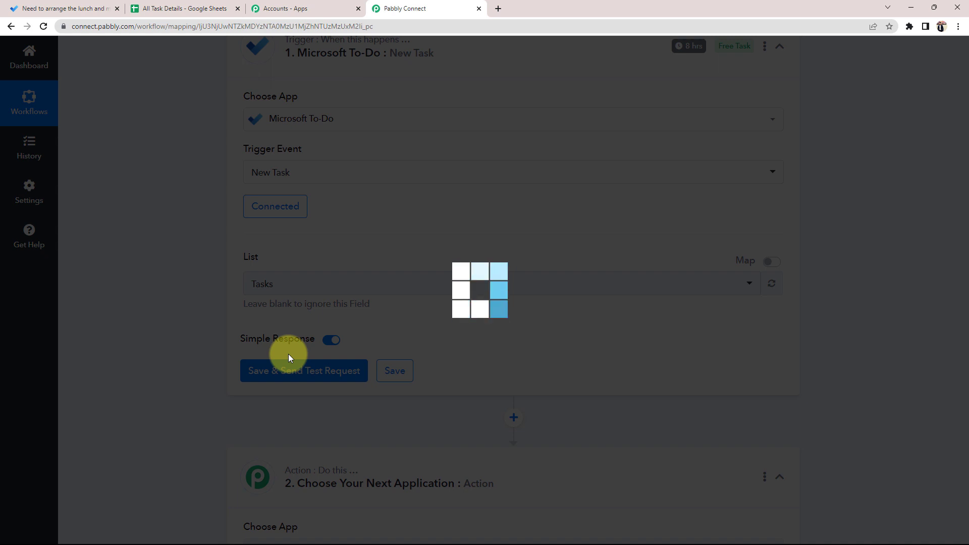
Step: Examine the captured task's title, timestamps, category, note and due date in the trigger response, and collapse the trigger
scroll(182, 415, down, 2)
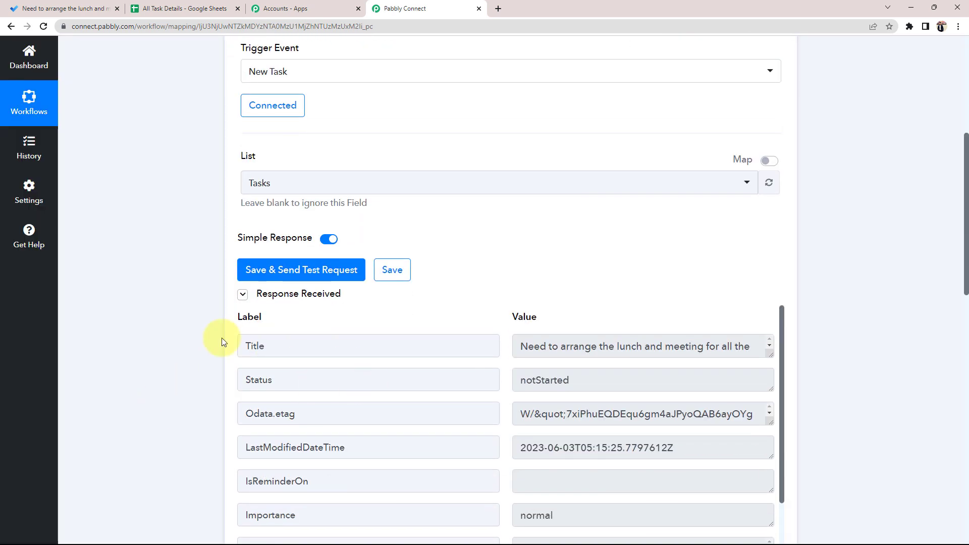
scroll(219, 335, down, 2)
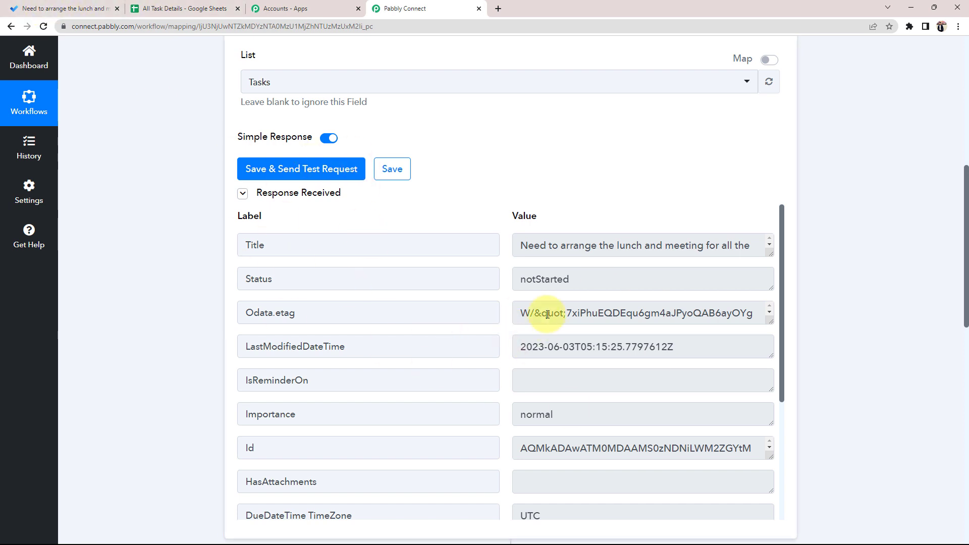
double_click(276, 251)
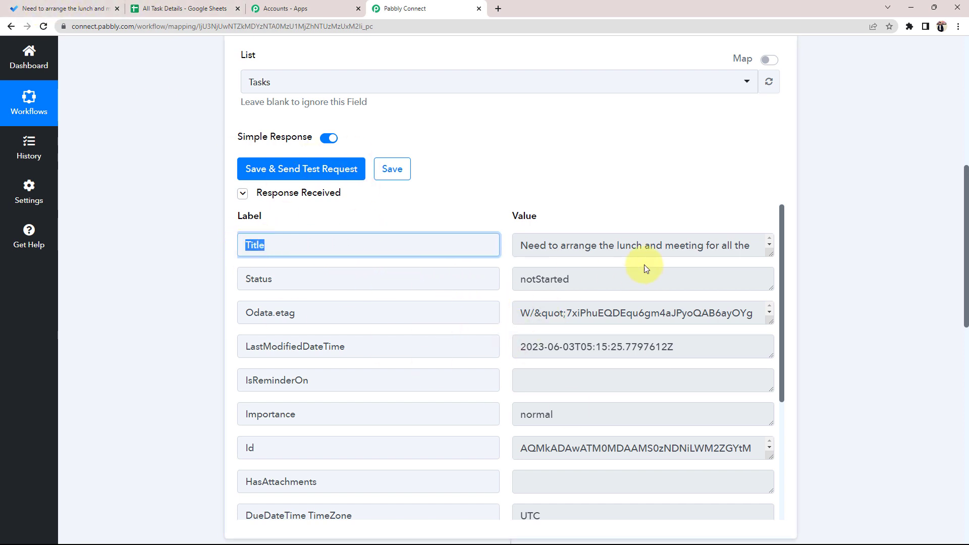
drag(521, 245, 781, 256)
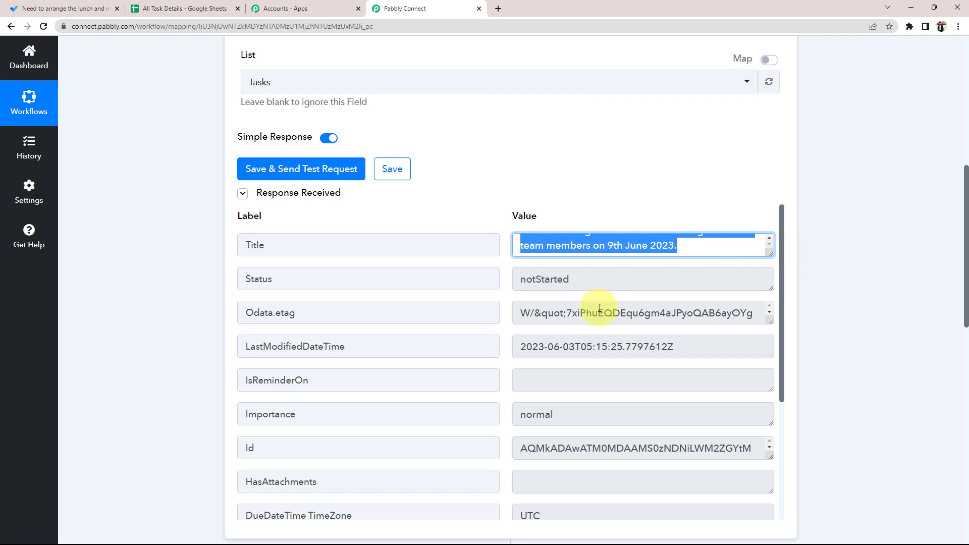
triple_click(721, 353)
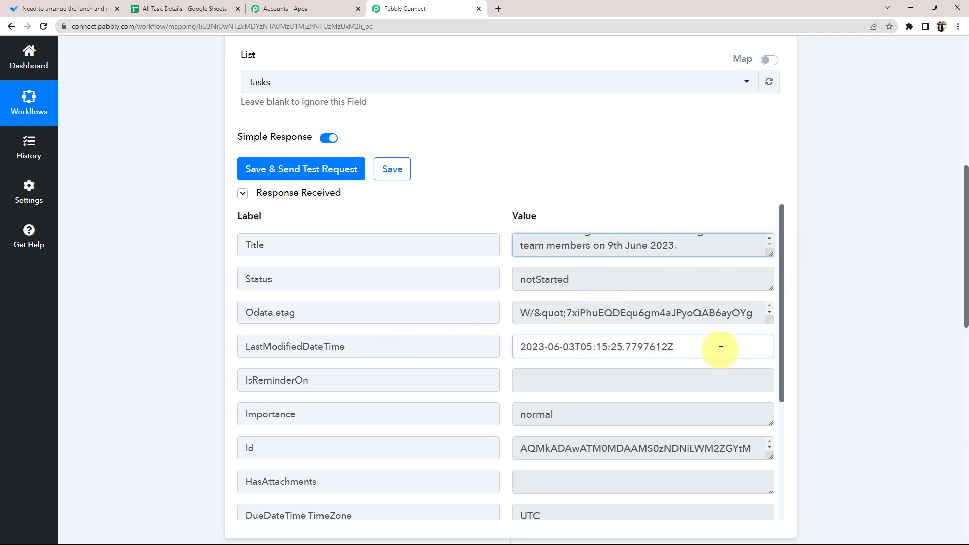
scroll(642, 434, down, 4)
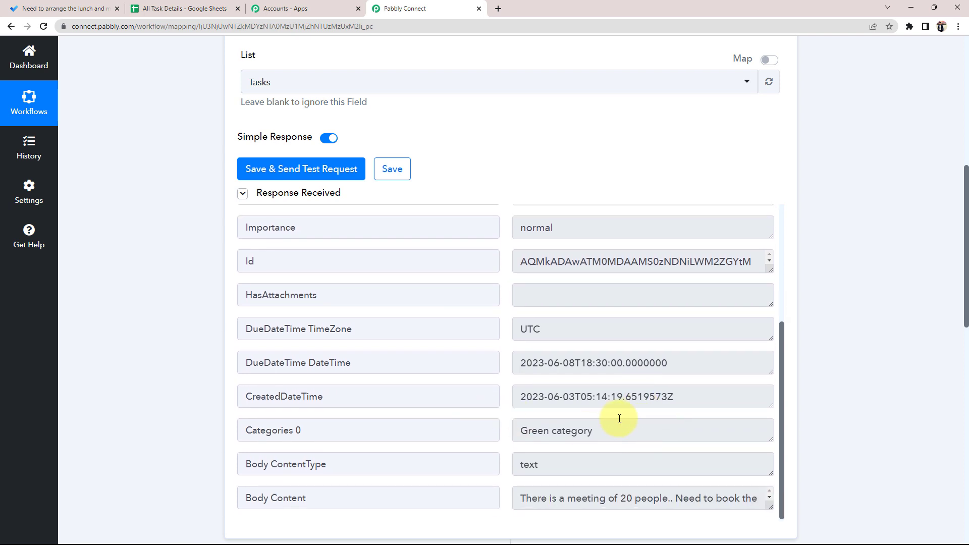
drag(619, 418, 503, 434)
drag(529, 504, 700, 514)
drag(729, 369, 504, 373)
drag(693, 391, 519, 396)
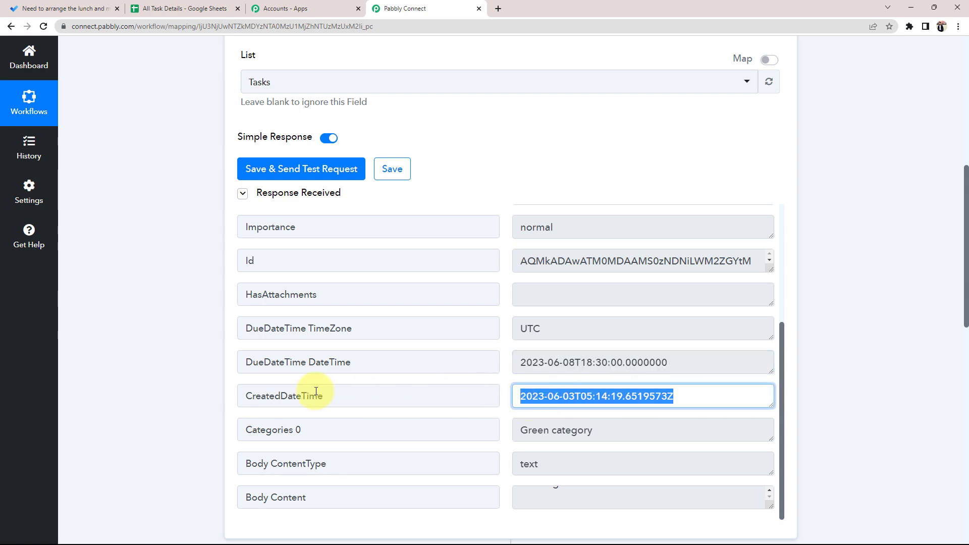
click(187, 391)
scroll(187, 391, up, 15)
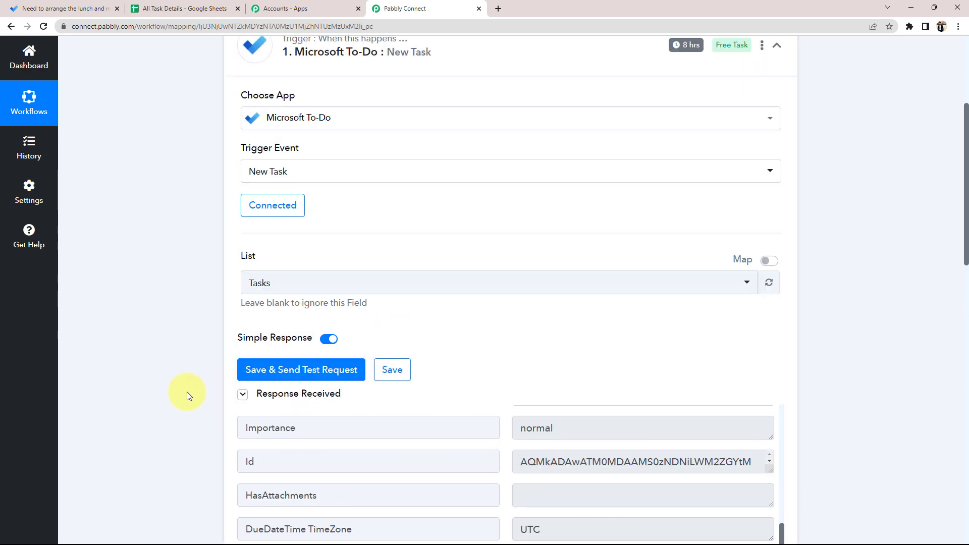
click(303, 260)
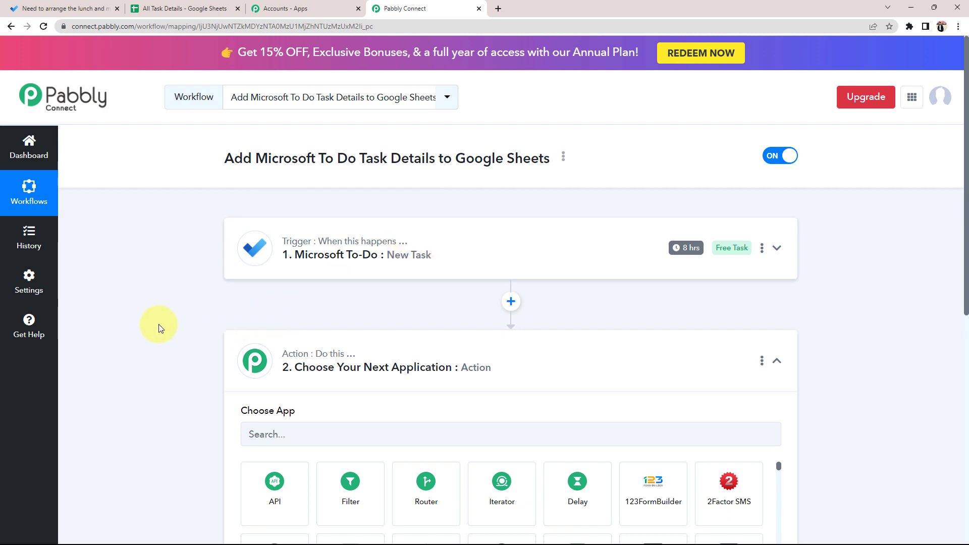
Step: Choose Google Sheets as the action app with Add New Row as the action event
scroll(202, 328, down, 2)
scroll(172, 293, down, 1)
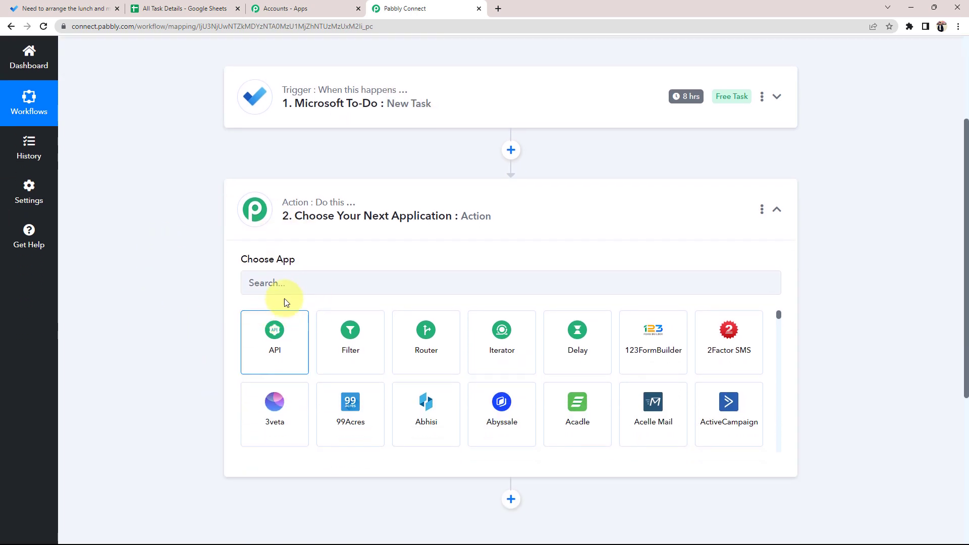
click(285, 287)
text(goo)
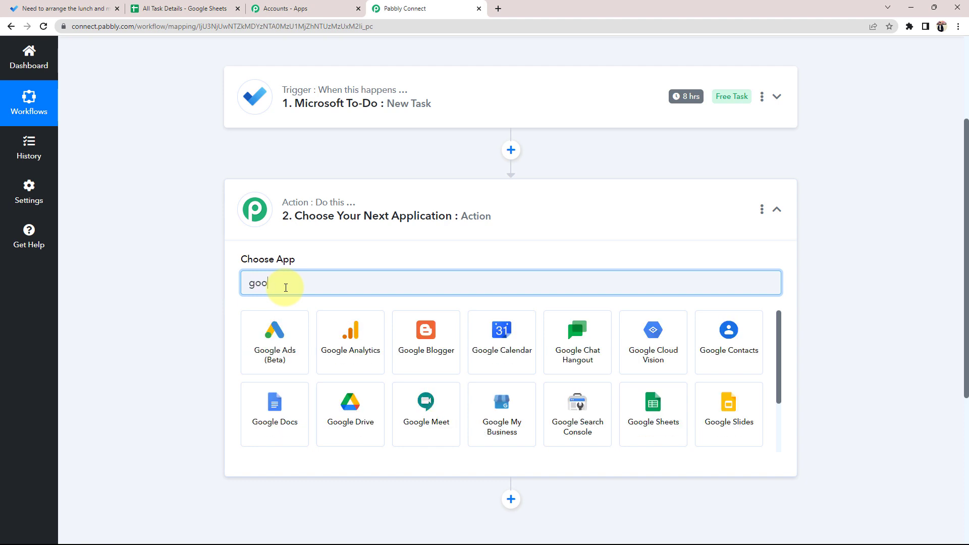
text(gl)
click(653, 411)
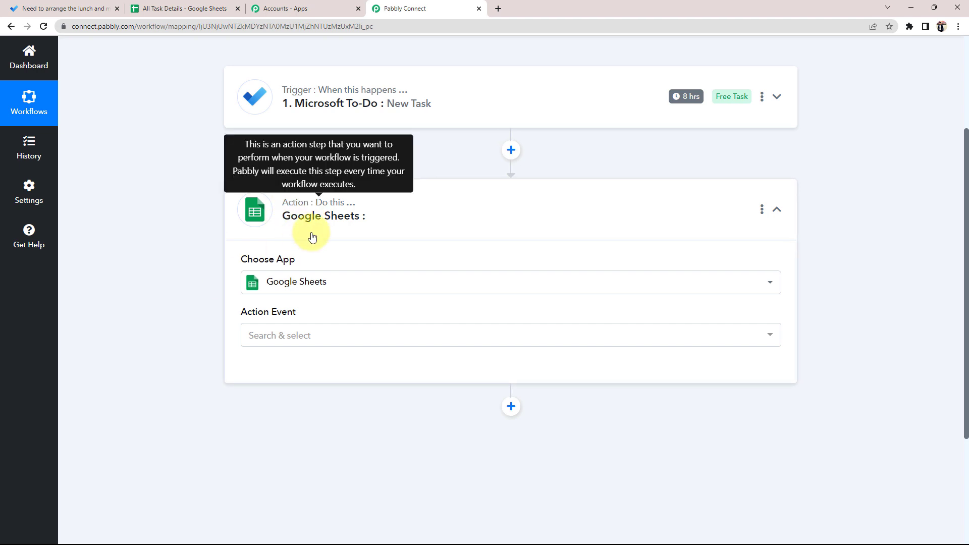
click(285, 337)
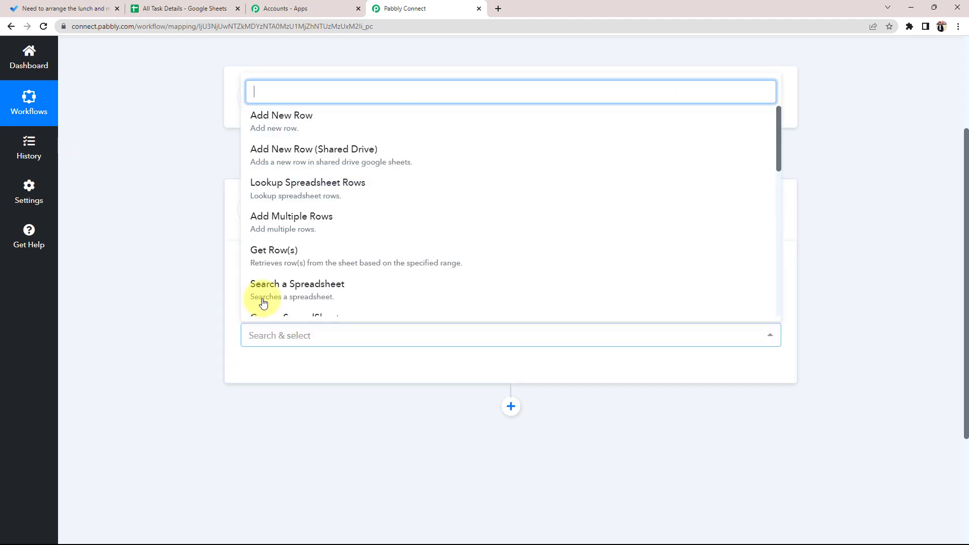
click(280, 117)
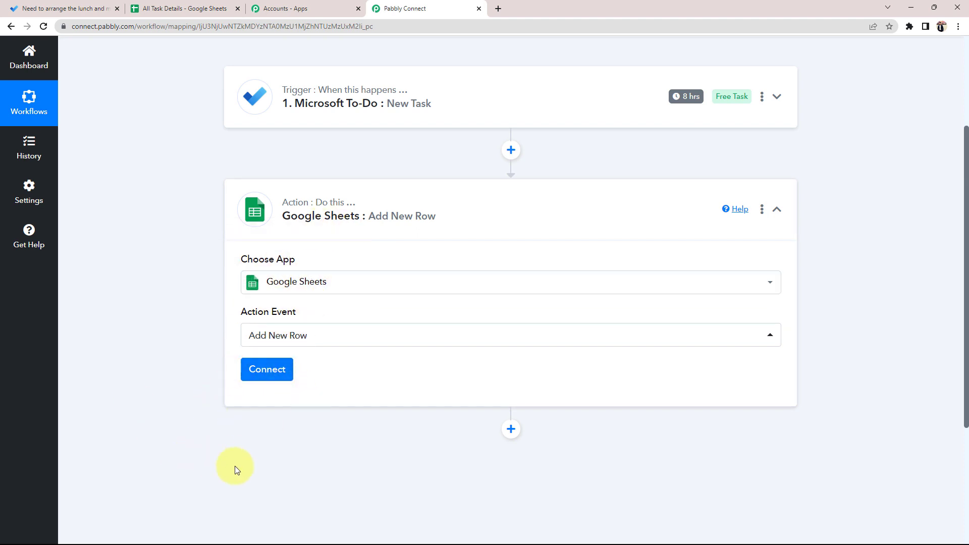
Step: Add a new Google Sheets connection by signing in with Google and allowing Pabbly Connect Sheets access to the account
click(257, 370)
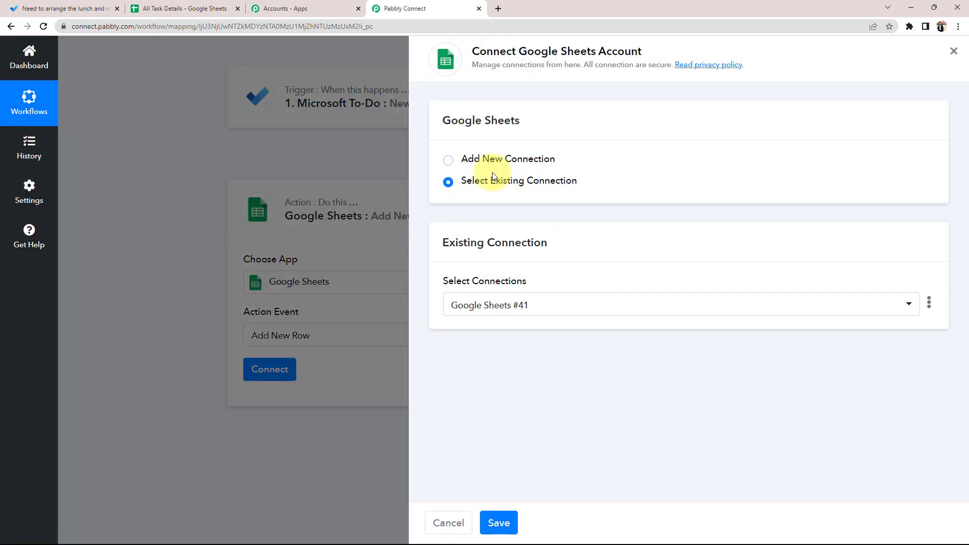
click(455, 159)
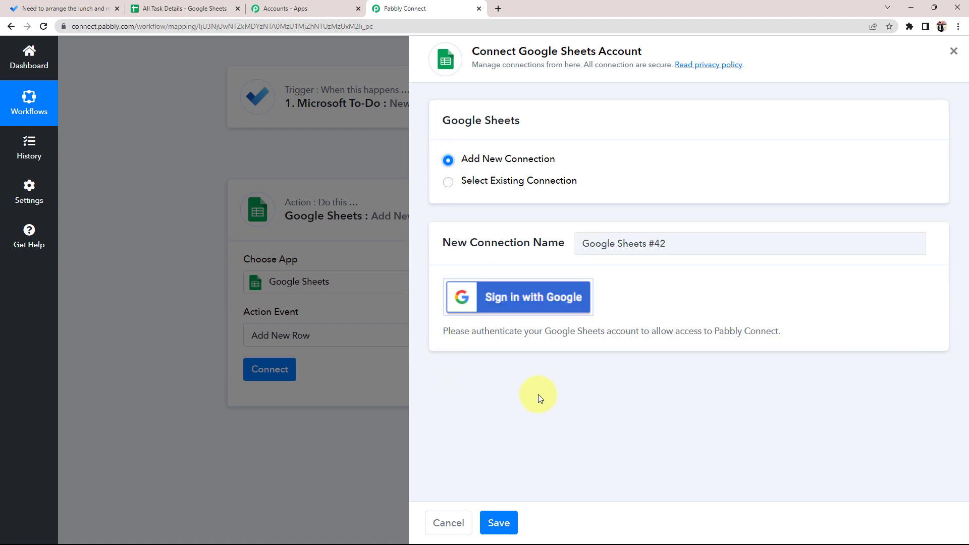
click(548, 317)
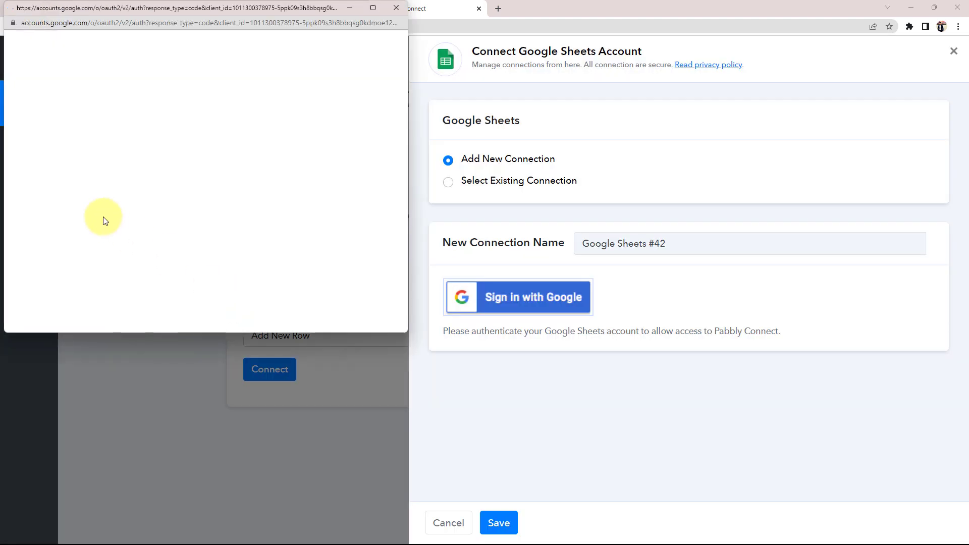
click(119, 213)
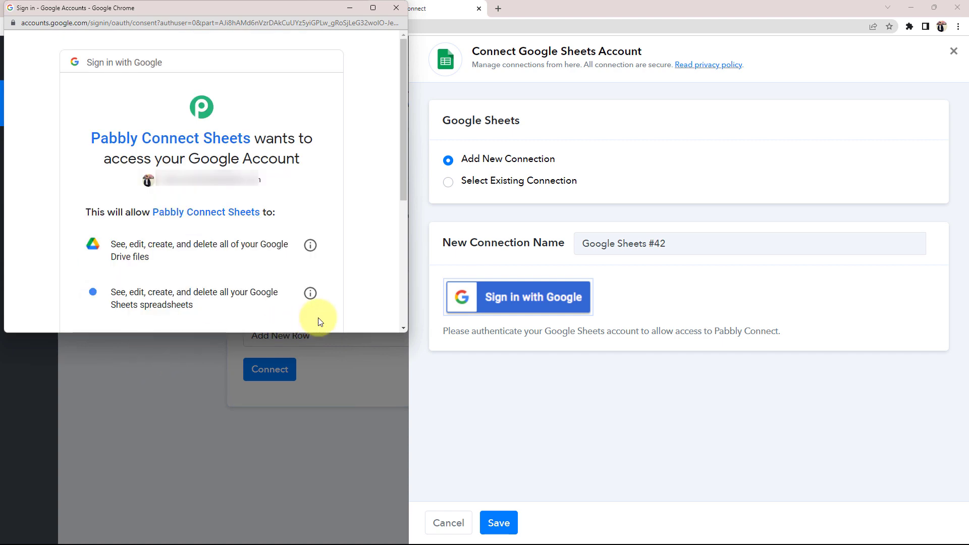
scroll(328, 256, down, 5)
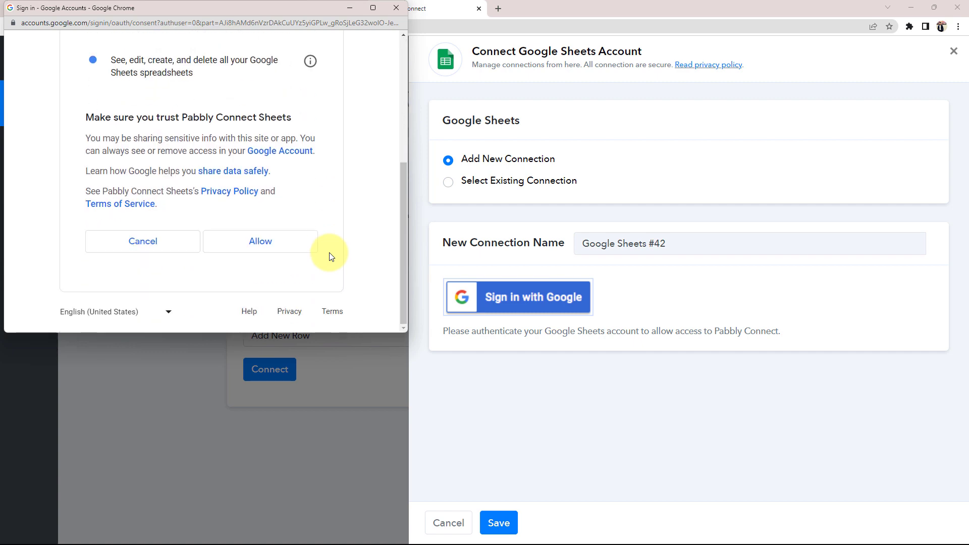
click(261, 241)
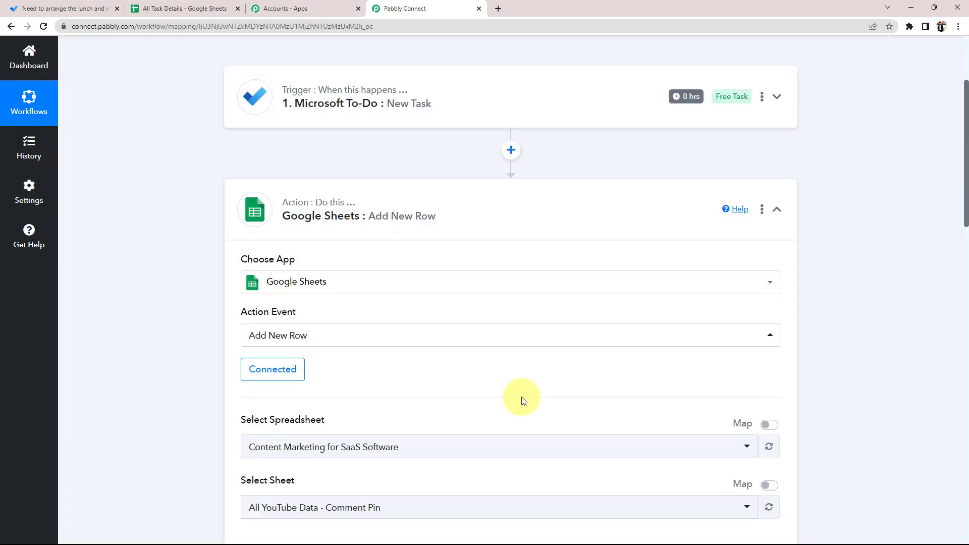
Step: Check the spreadsheet's name in Google Sheets and select All Task Details as the spreadsheet in the Pabbly Connect action
scroll(114, 369, down, 3)
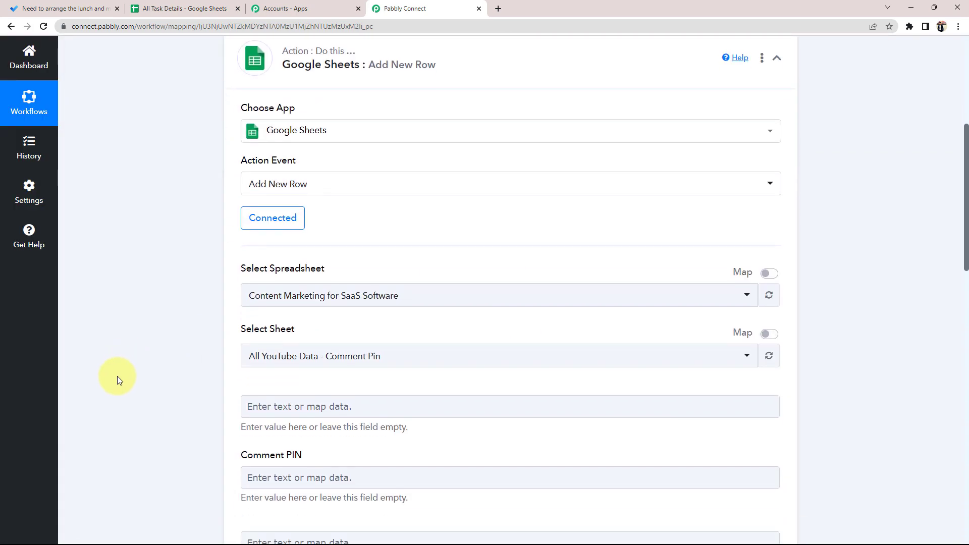
drag(243, 273, 337, 273)
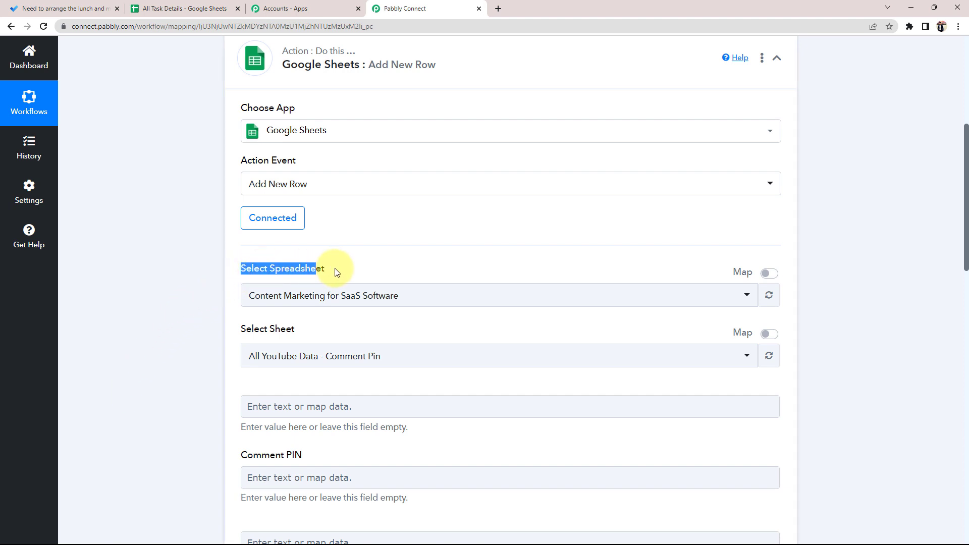
click(193, 8)
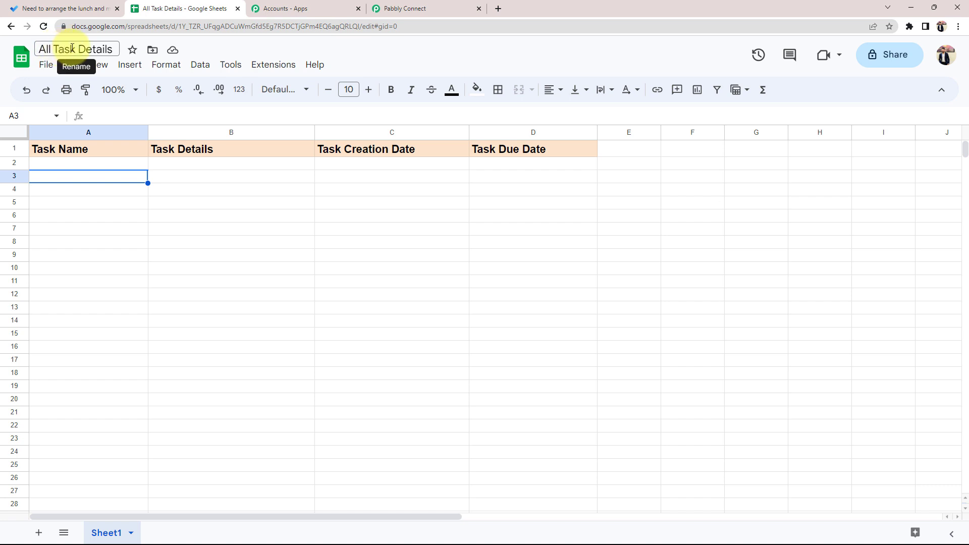
drag(108, 48, 40, 54)
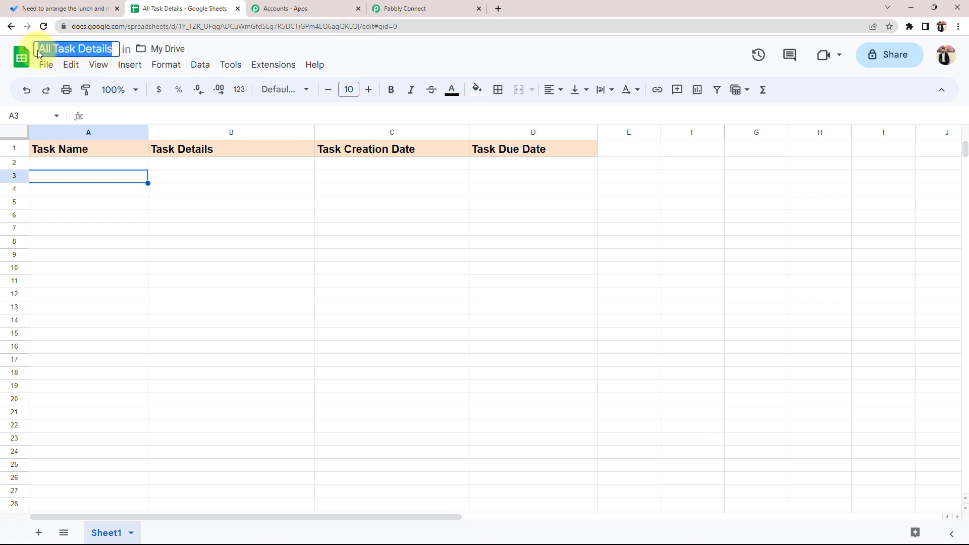
click(160, 269)
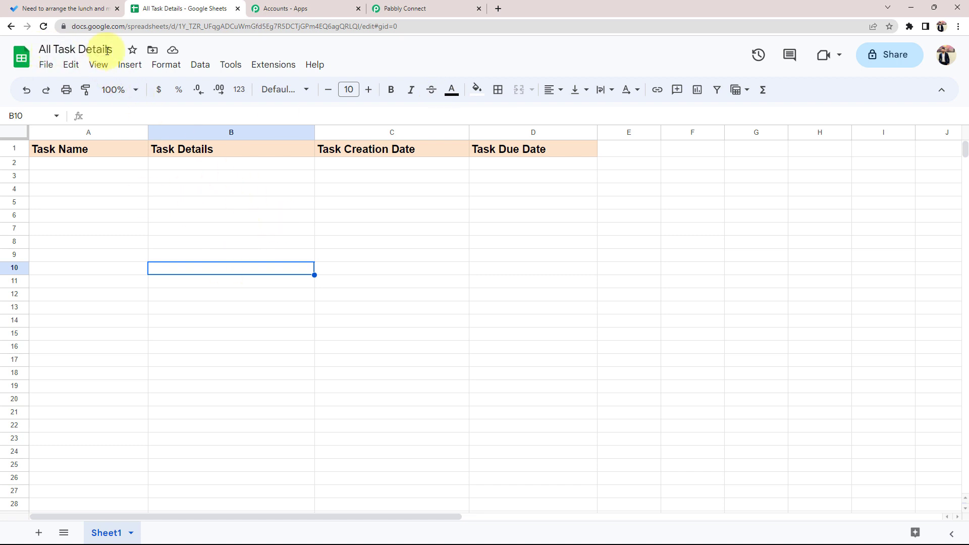
drag(115, 50, 36, 49)
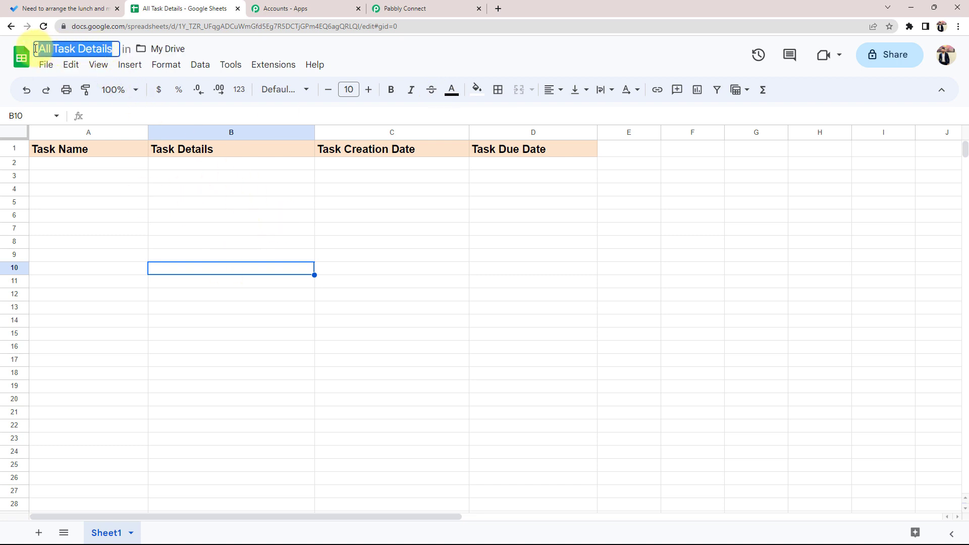
click(443, 15)
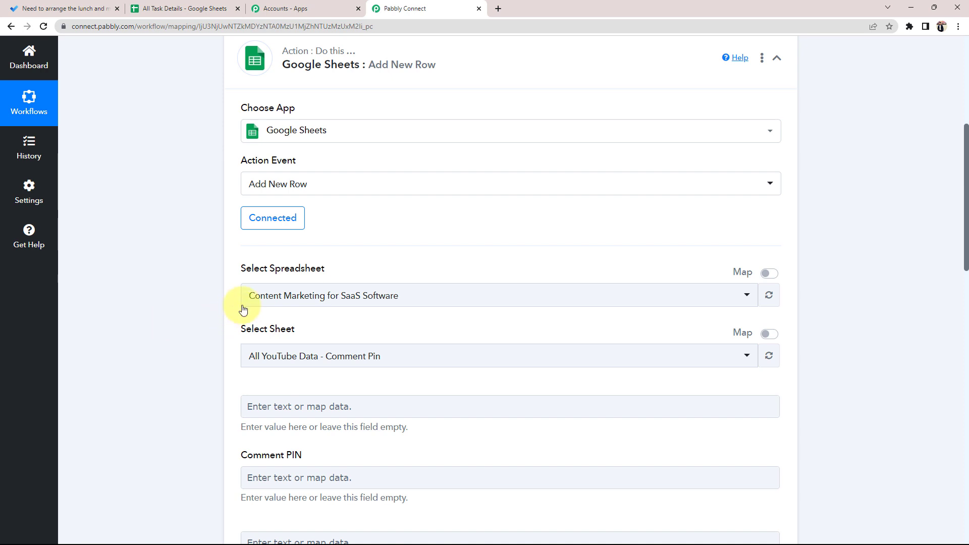
click(287, 299)
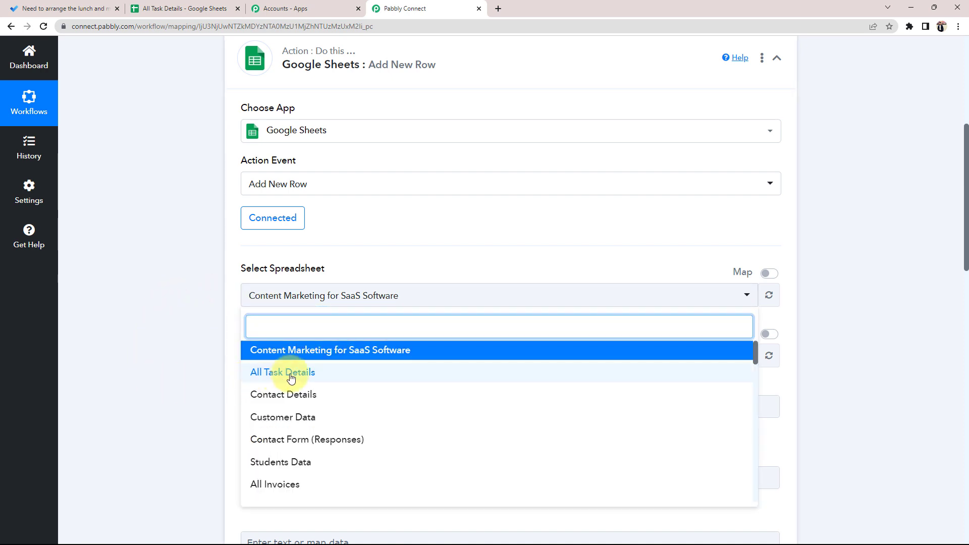
click(273, 372)
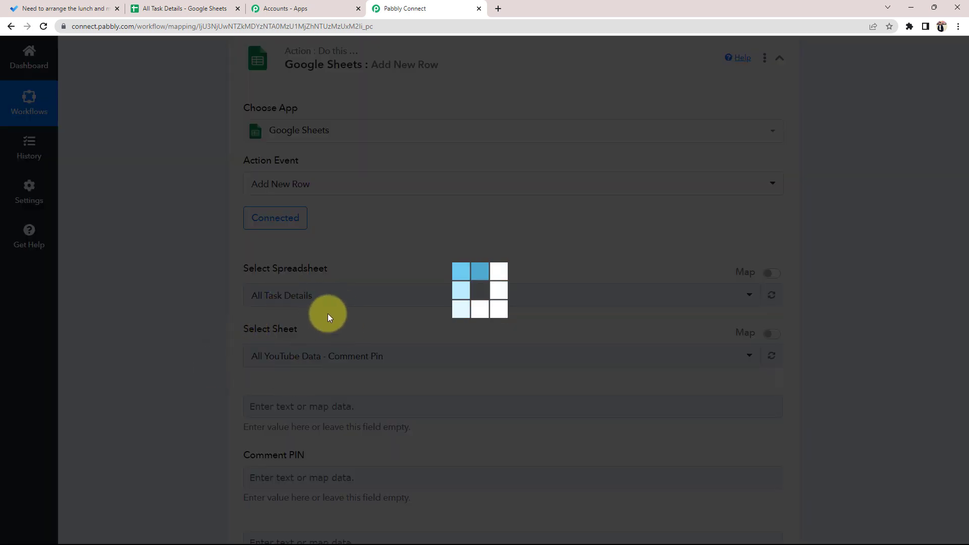
Step: Compare the column headers and sheet name in Google Sheets with the sheet selection and mapping fields in the Pabbly Connect action
click(188, 8)
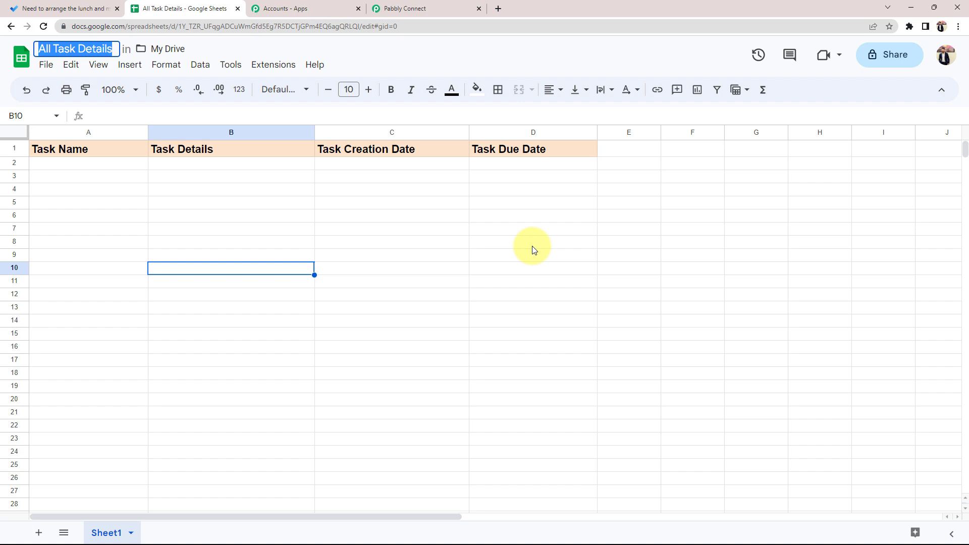
click(389, 8)
scroll(190, 430, down, 3)
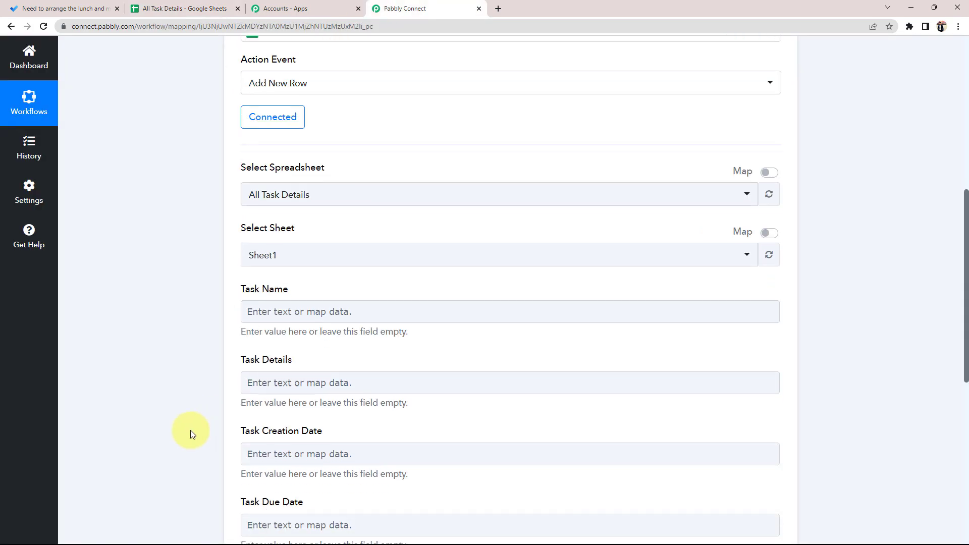
click(249, 303)
click(220, 359)
scroll(220, 359, down, 2)
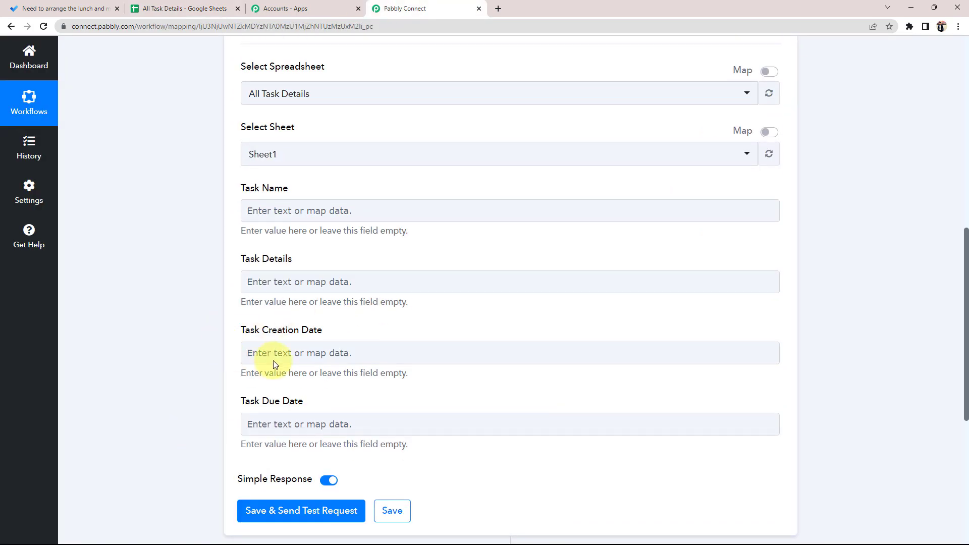
click(136, 8)
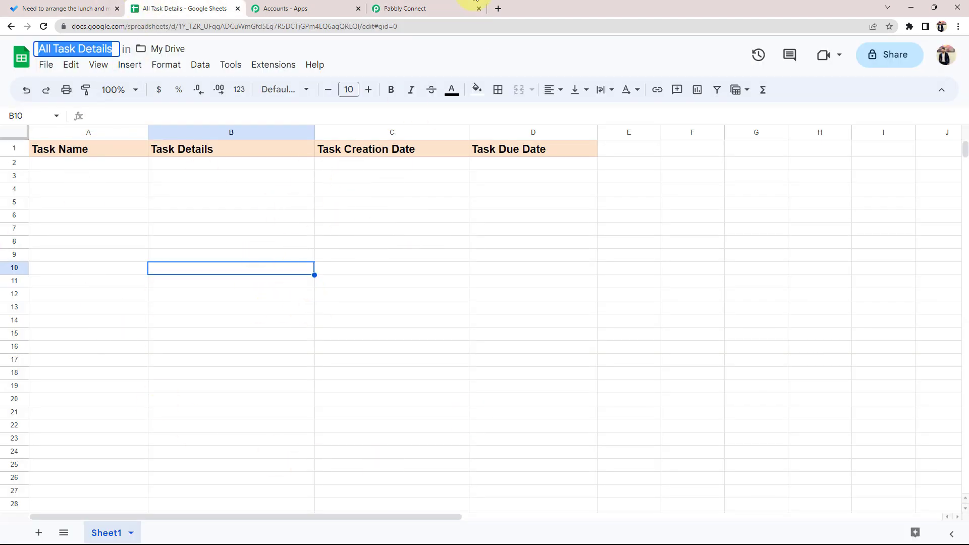
click(434, 8)
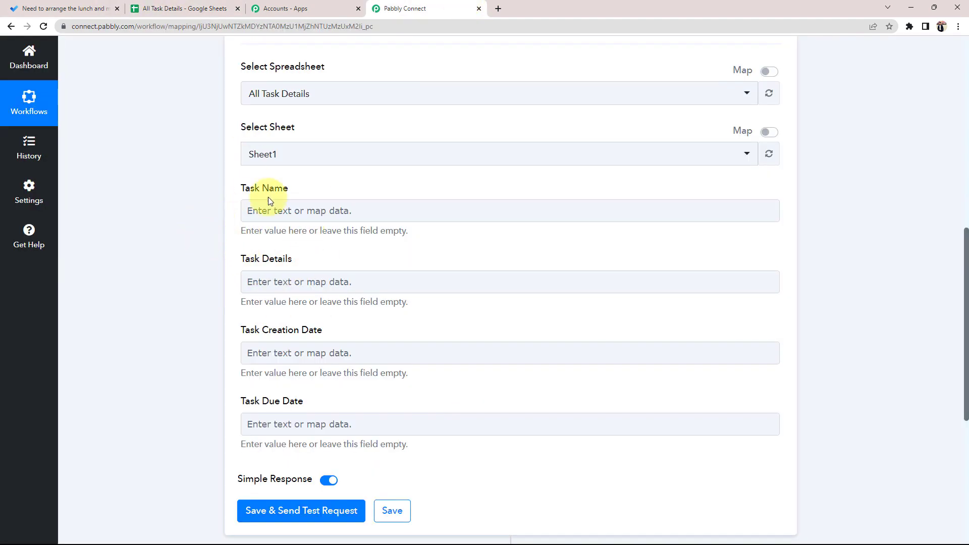
click(273, 160)
click(266, 210)
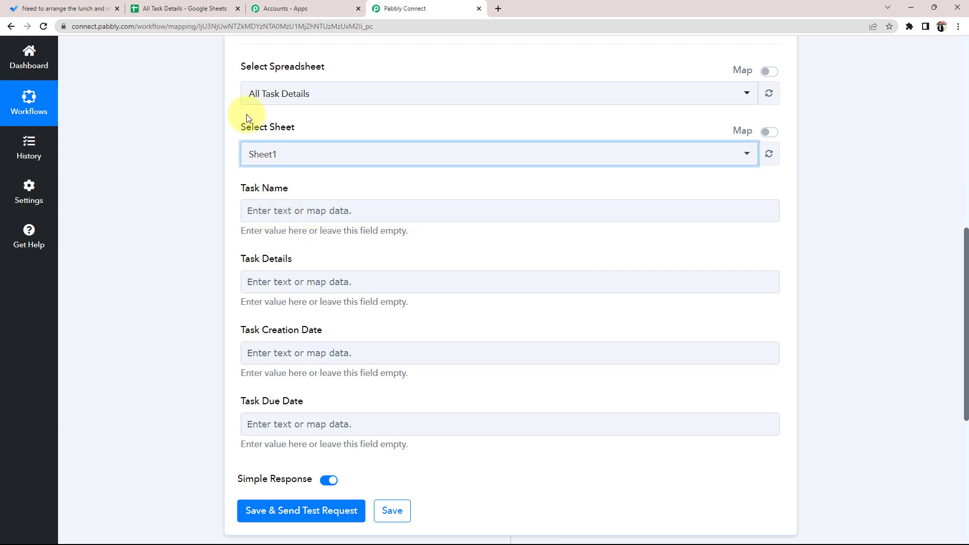
Step: Check the sheet tab's name in the All Task Details spreadsheet against the sheet selected in the Pabbly Connect action
click(130, 6)
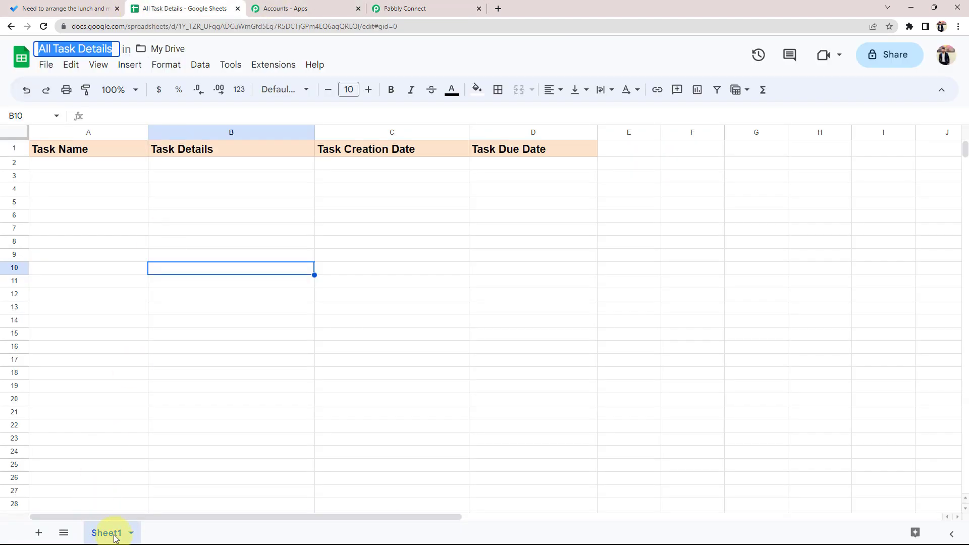
click(415, 6)
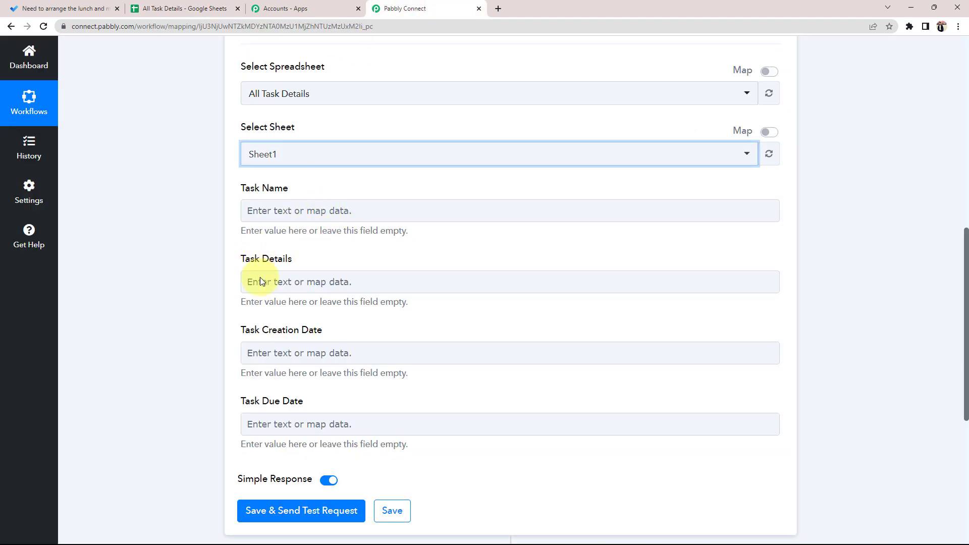
click(266, 288)
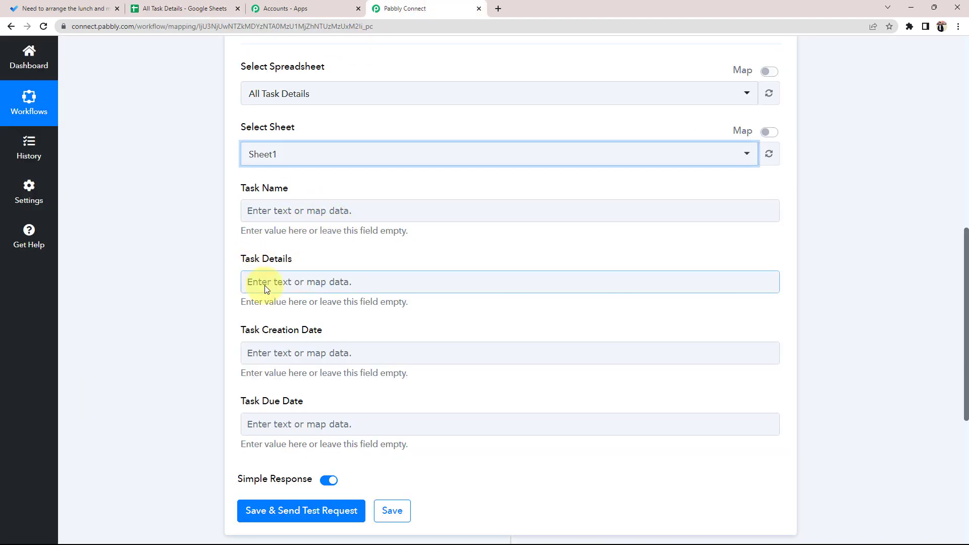
Step: Review the Microsoft To-Do trigger's response, including the creation and due dates, alongside the empty mapping fields of the Google Sheets action
scroll(266, 288, up, 8)
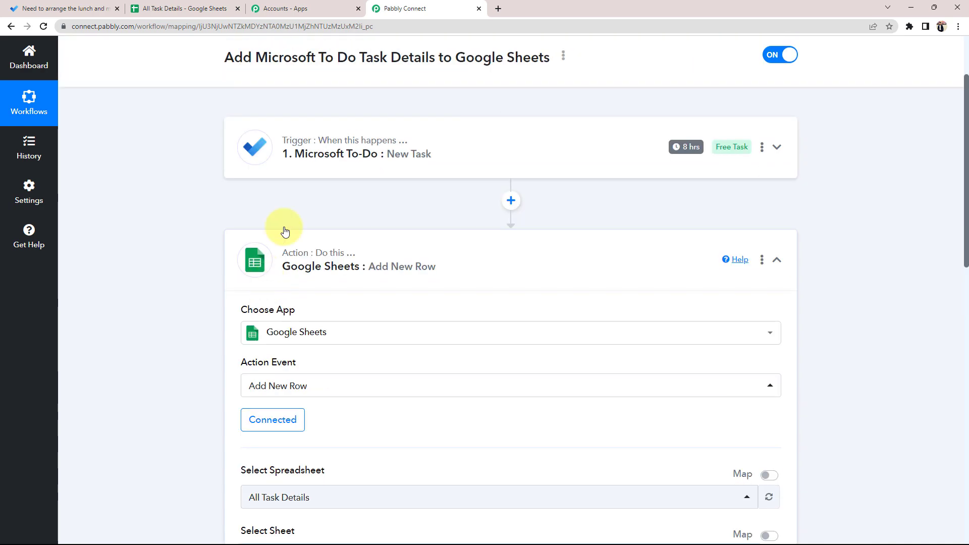
click(330, 160)
scroll(137, 334, down, 7)
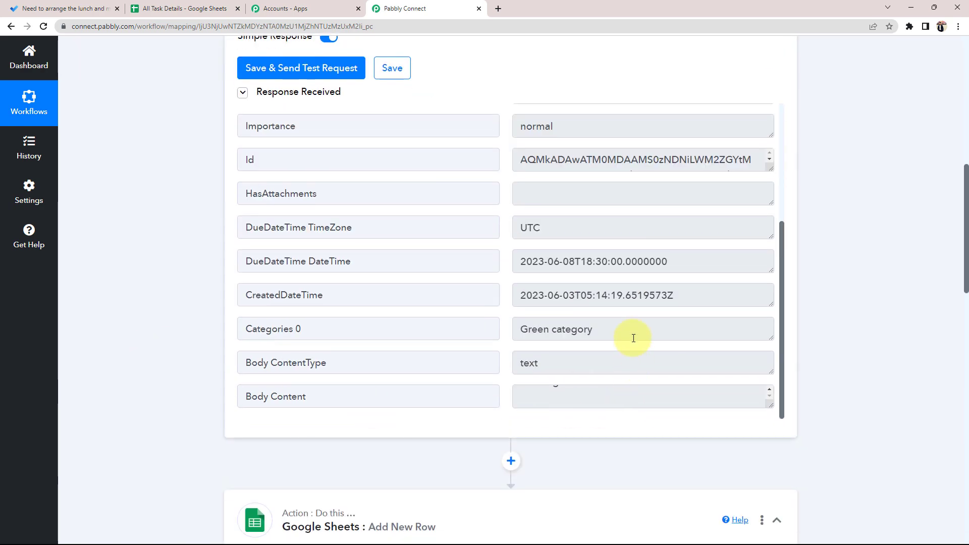
click(647, 320)
click(634, 295)
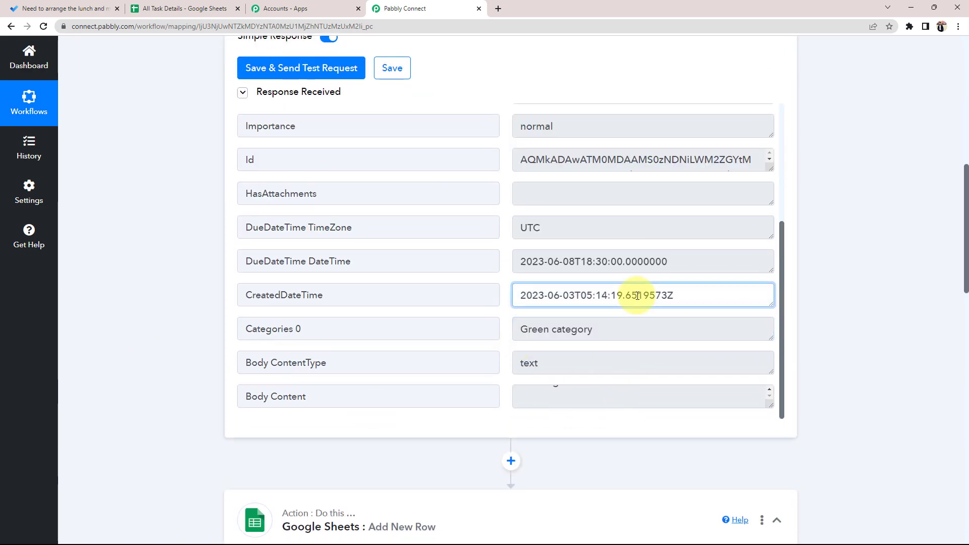
click(673, 258)
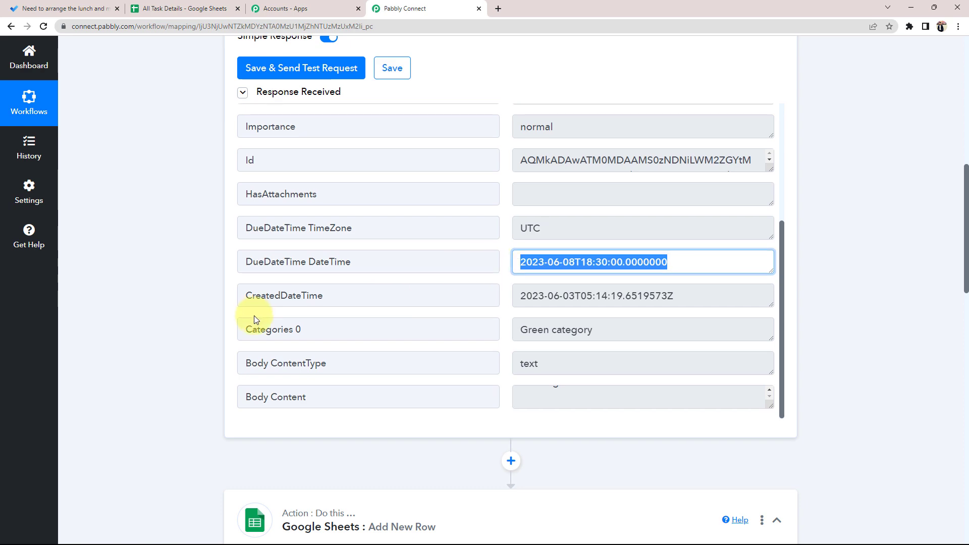
scroll(159, 367, down, 11)
click(307, 388)
scroll(307, 388, down, 3)
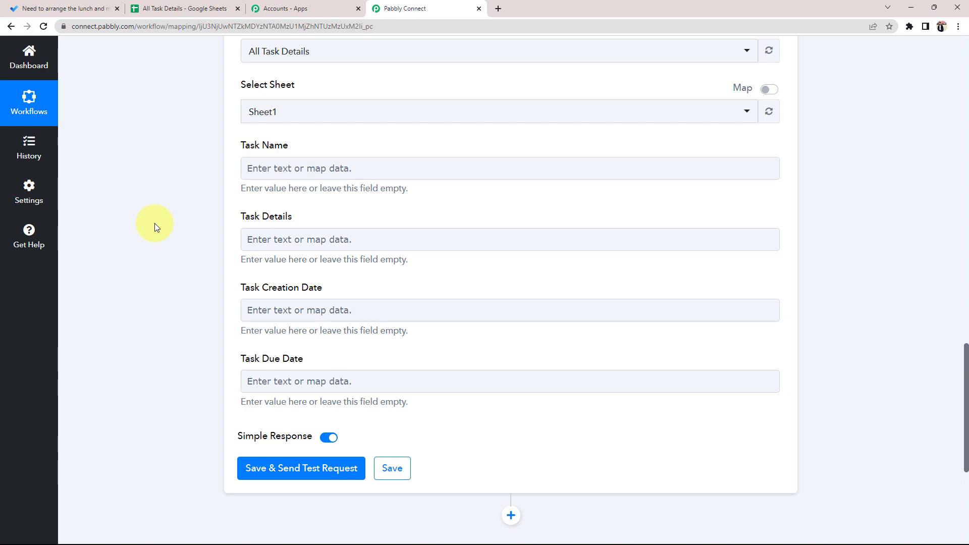
scroll(277, 260, up, 10)
scroll(280, 264, up, 2)
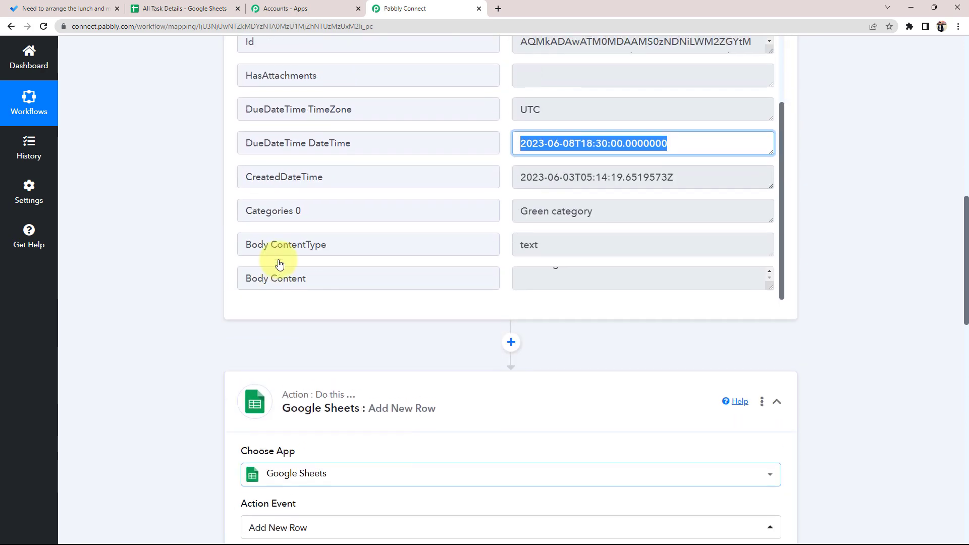
scroll(149, 317, down, 12)
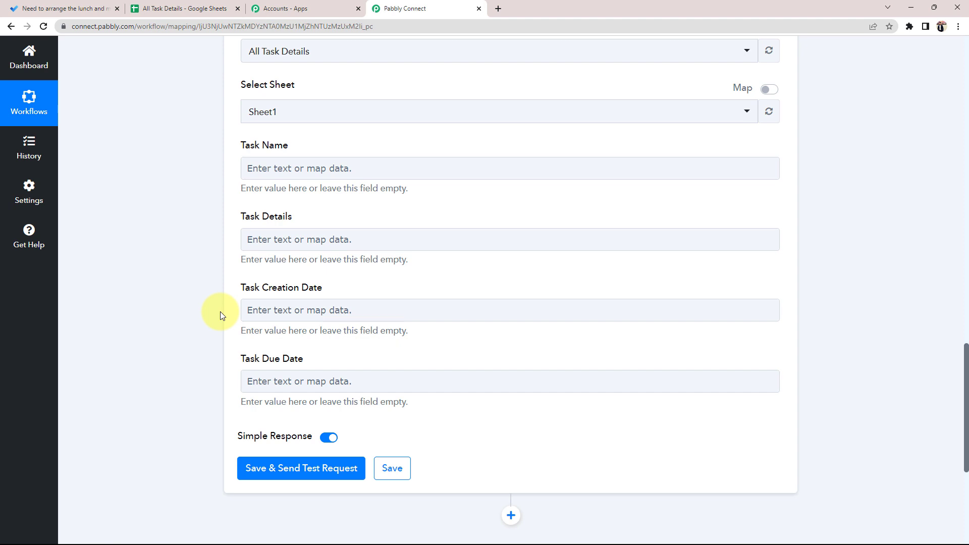
Step: Map the Task Name field to the Title value from the Microsoft To-Do New Task trigger
click(244, 168)
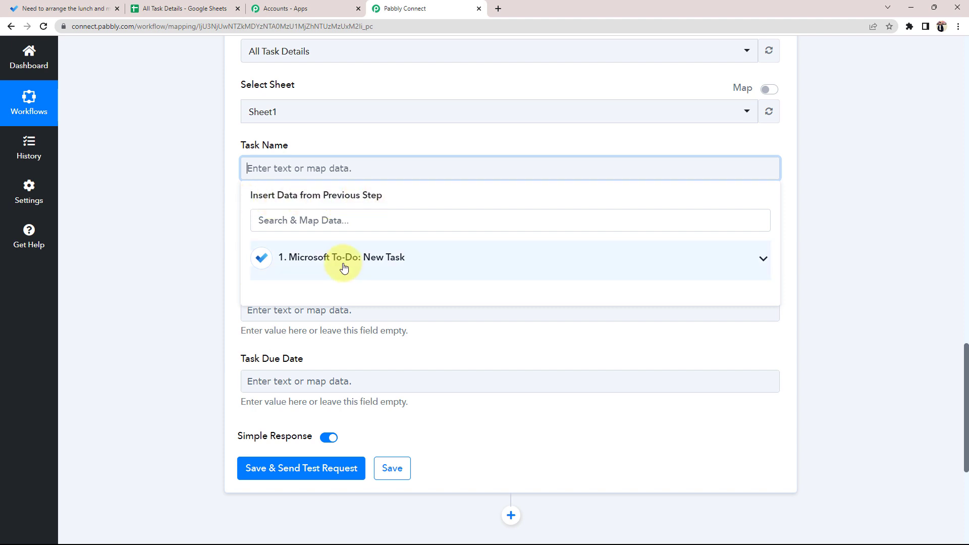
click(761, 259)
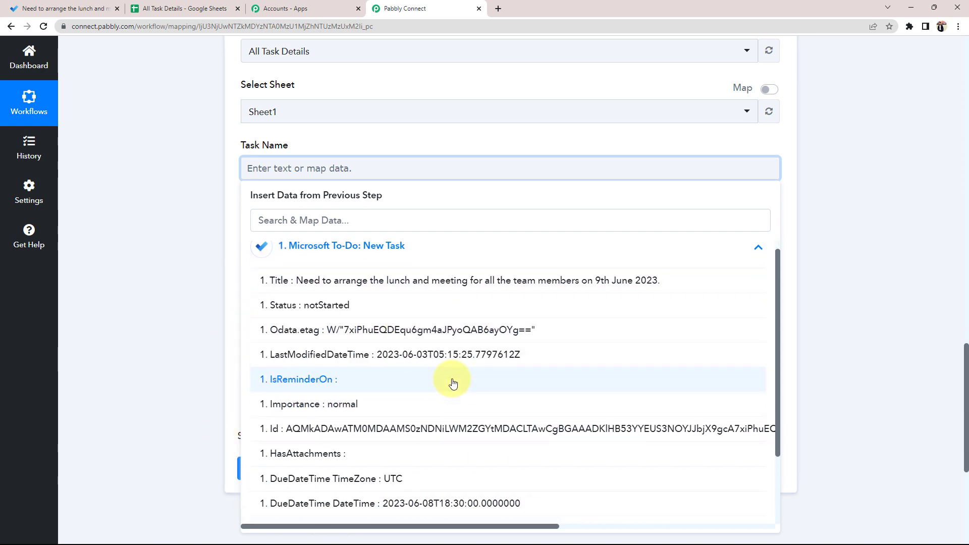
scroll(453, 380, down, 2)
scroll(407, 390, up, 2)
scroll(276, 438, down, 4)
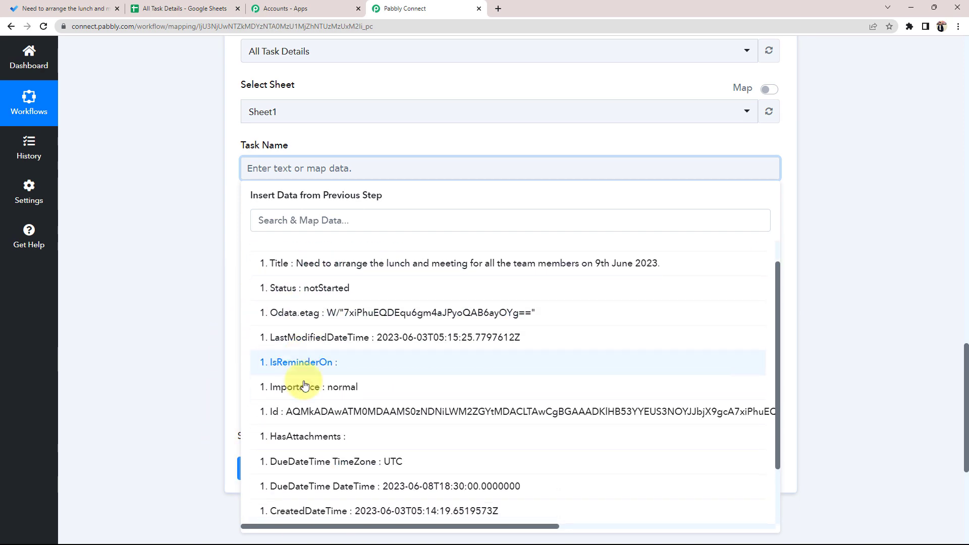
scroll(273, 354, up, 2)
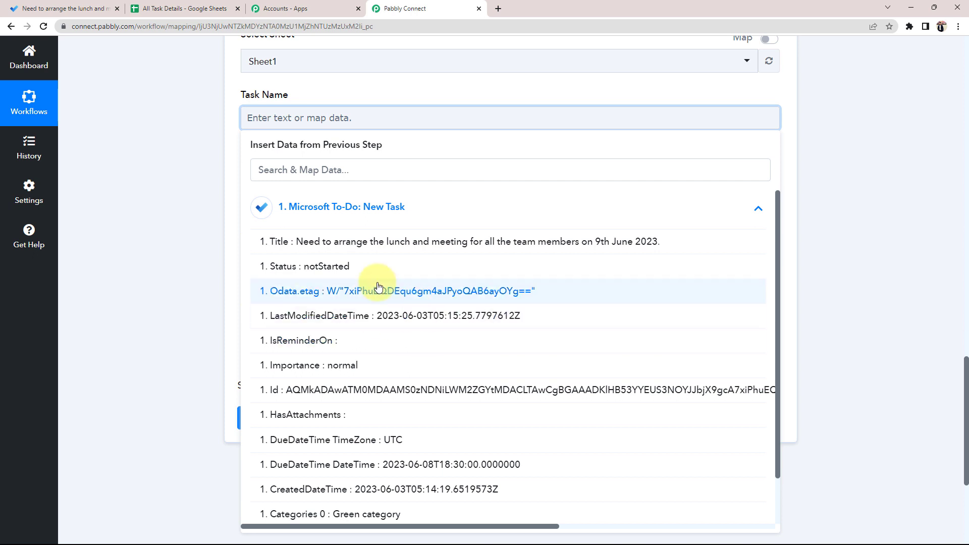
click(356, 242)
click(190, 203)
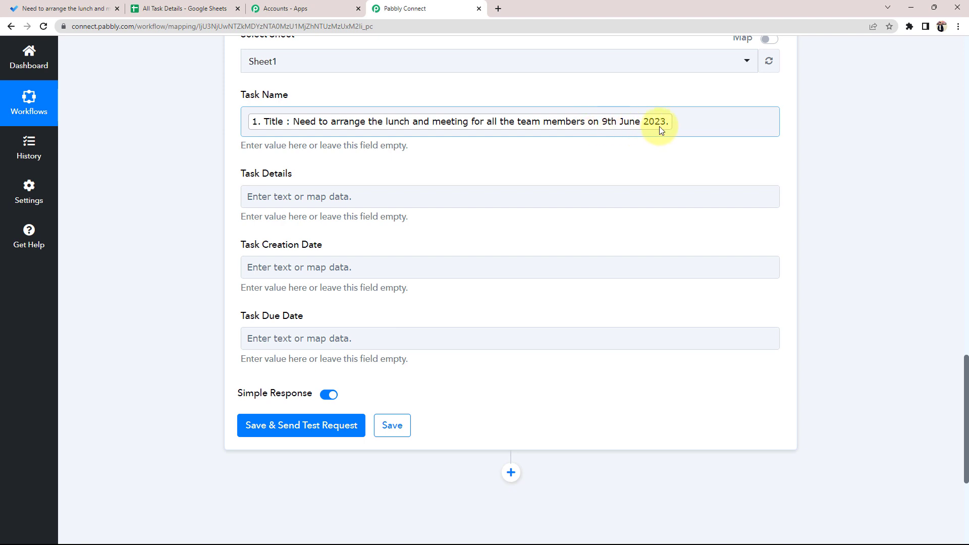
Step: Map the Task Details field to the Body Content value from the Microsoft To-Do New Task trigger
scroll(214, 263, down, 1)
click(296, 146)
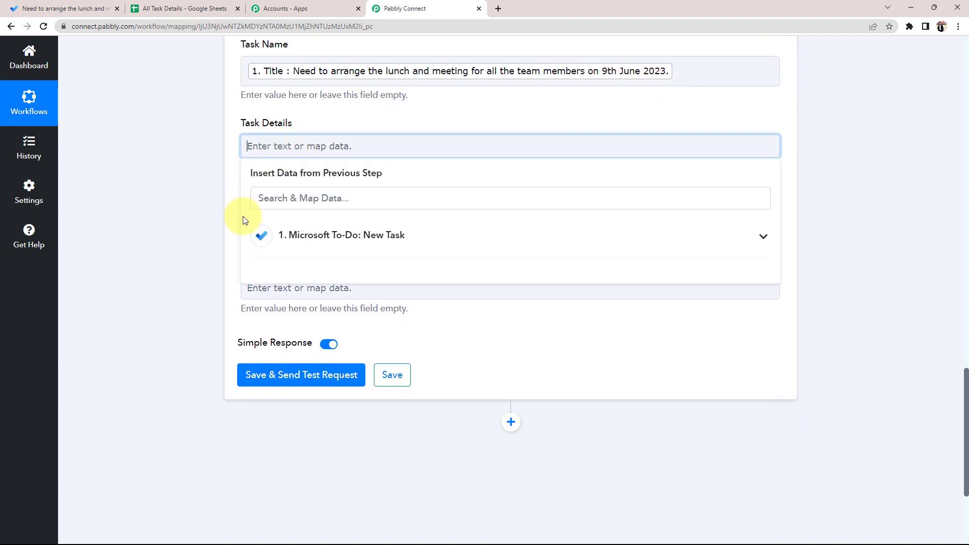
click(314, 228)
scroll(313, 285, down, 2)
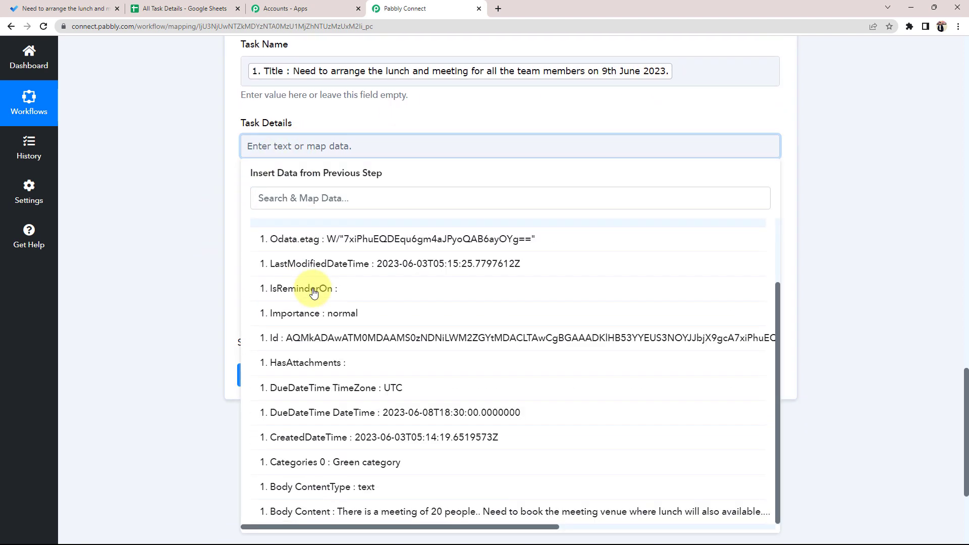
scroll(313, 292, down, 2)
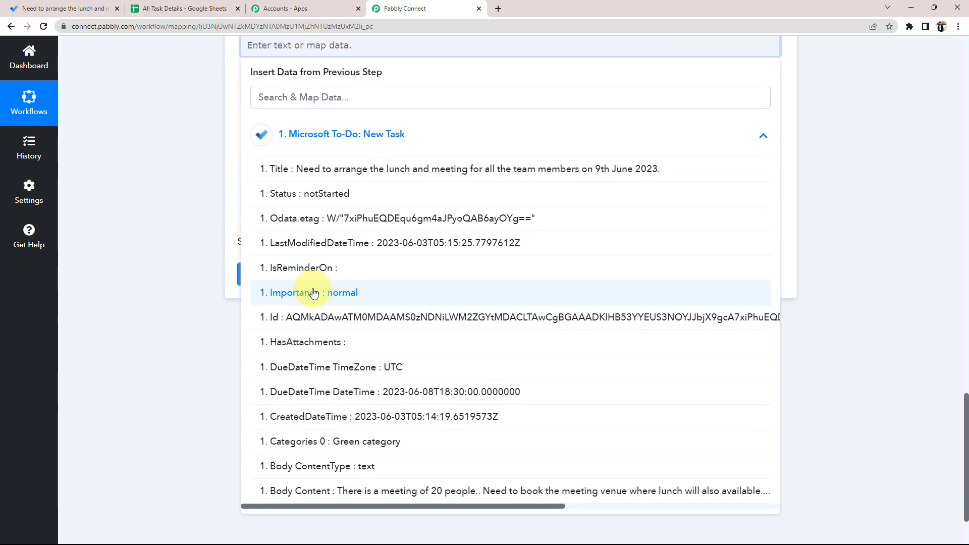
click(340, 491)
click(147, 246)
scroll(253, 227, up, 3)
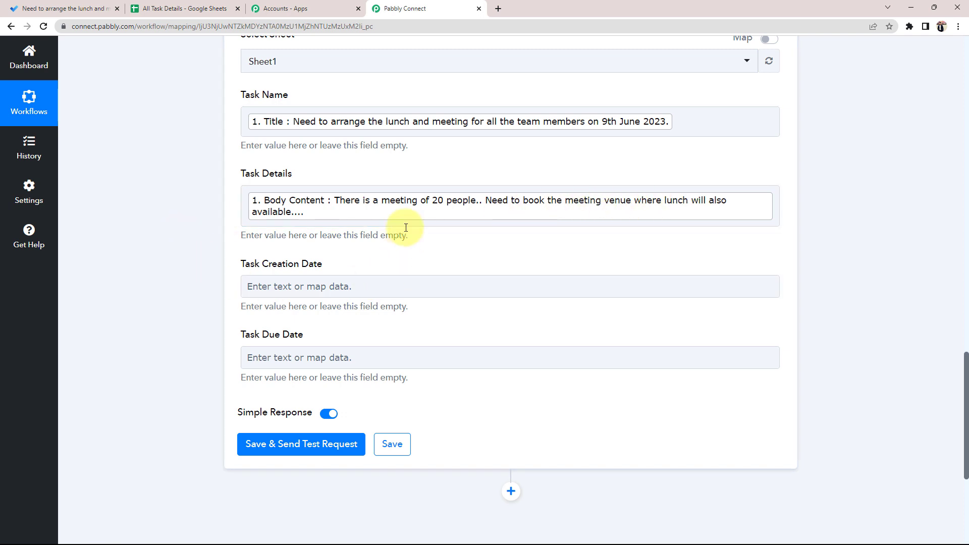
Step: Map the Task Creation Date field to the trigger's CreatedDateTime value
scroll(146, 262, down, 2)
click(323, 187)
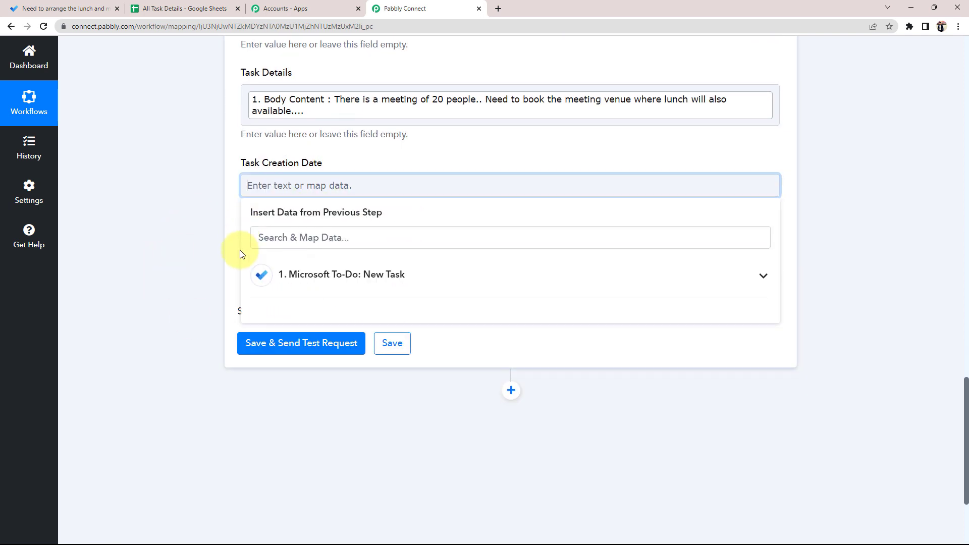
click(302, 274)
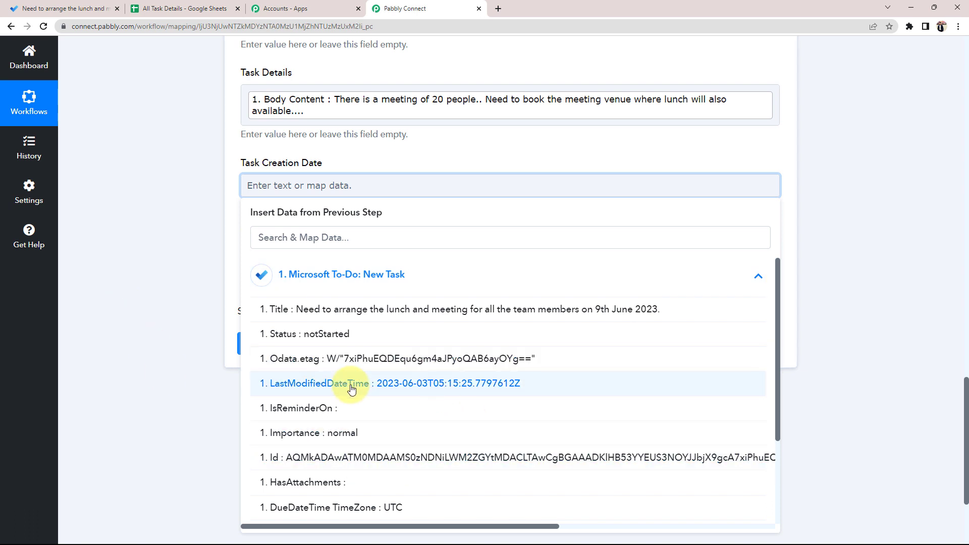
scroll(352, 388, down, 3)
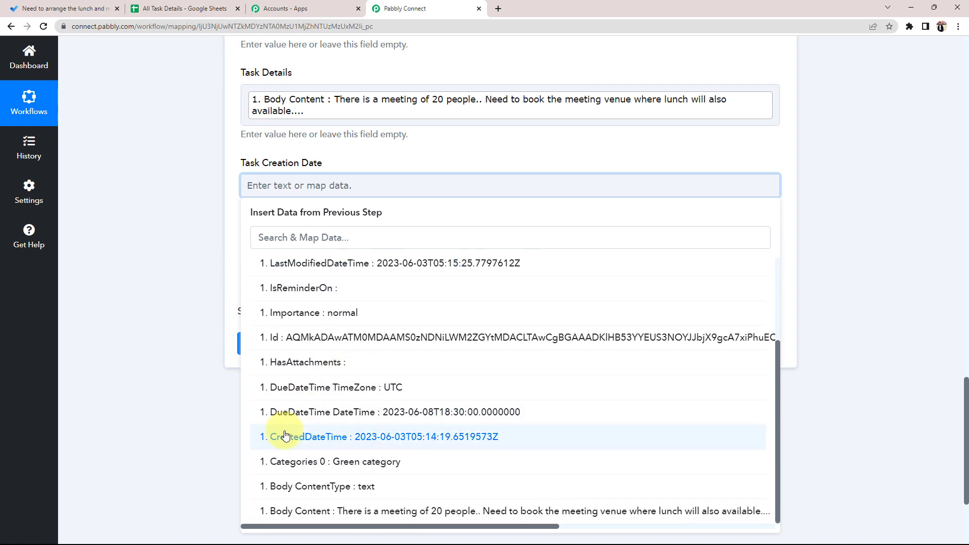
click(401, 442)
click(180, 285)
Step: Map the Task Due Date field to the trigger's DueDateTime DateTime value
click(328, 263)
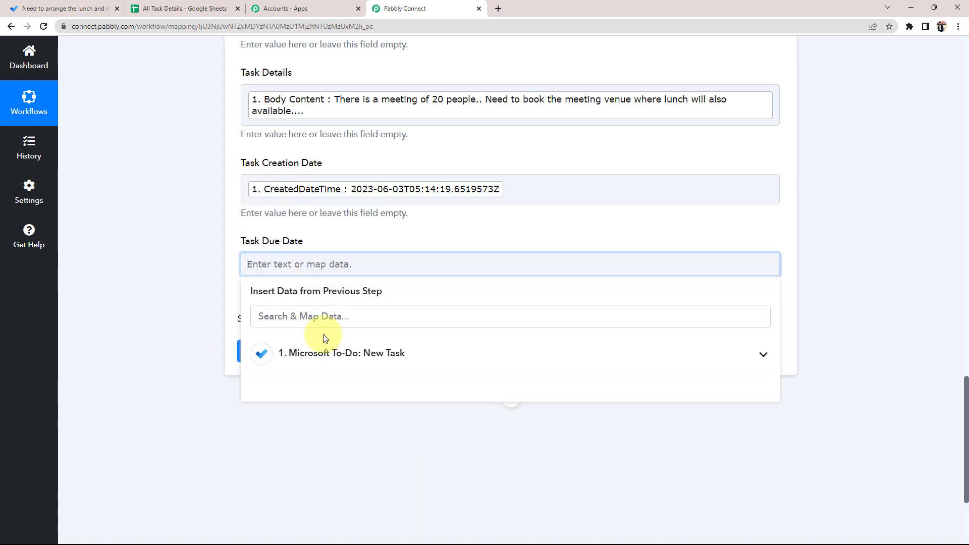
click(325, 349)
scroll(230, 399, down, 5)
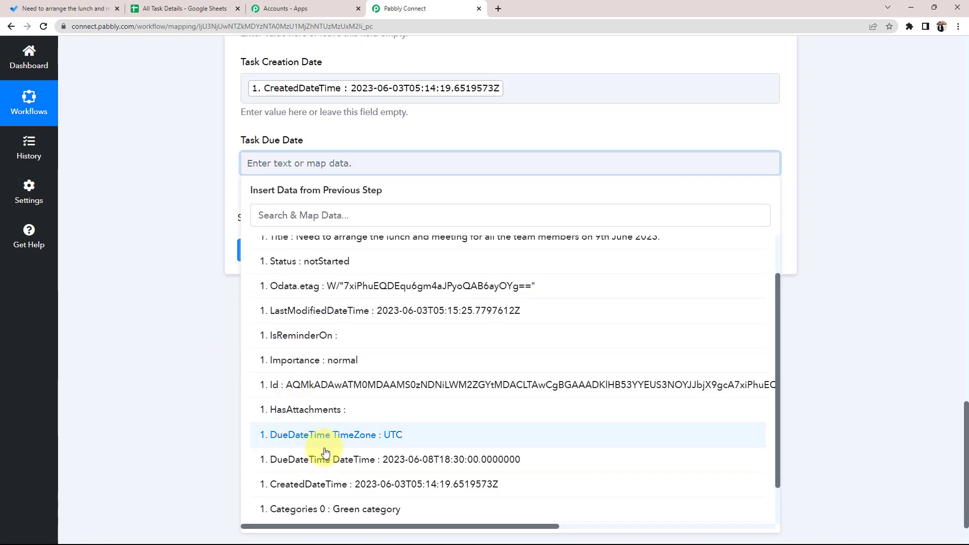
click(336, 460)
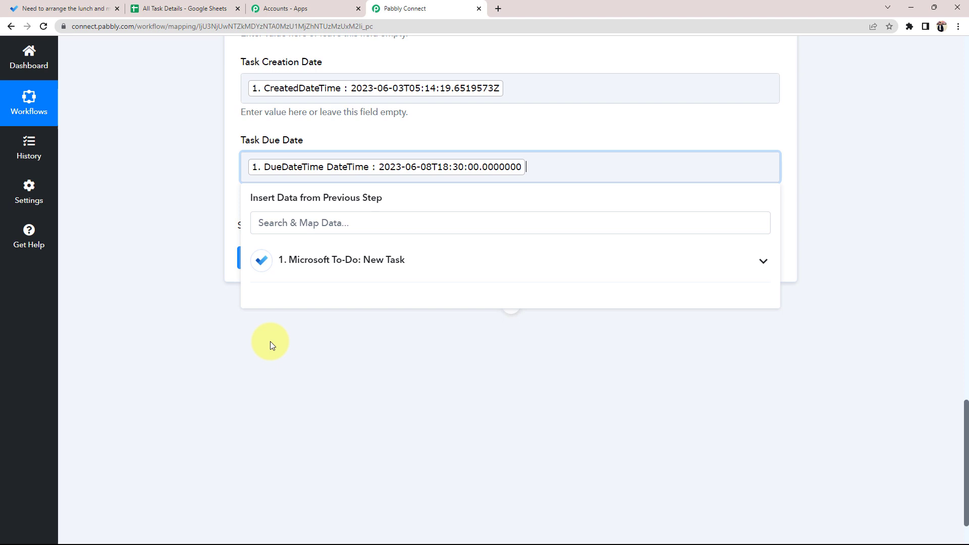
click(203, 298)
scroll(167, 335, up, 2)
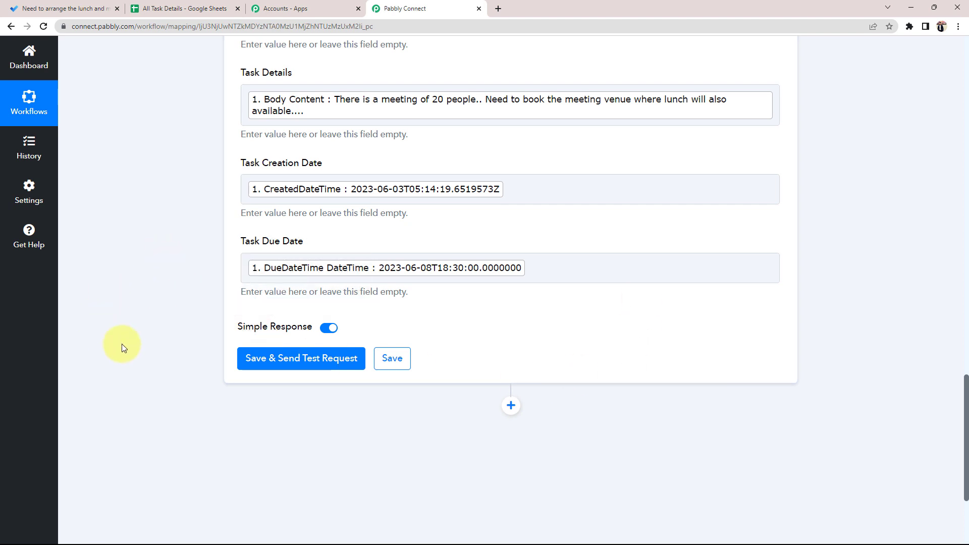
Step: Add the sample text "gdfgf" after the mapped value in the Task Creation Date field and delete it again
scroll(154, 311, up, 2)
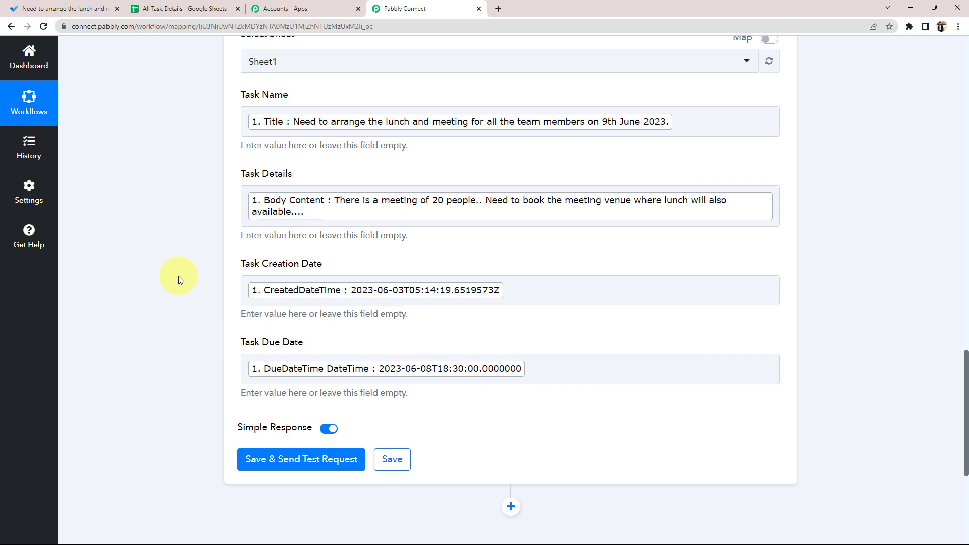
scroll(177, 276, down, 1)
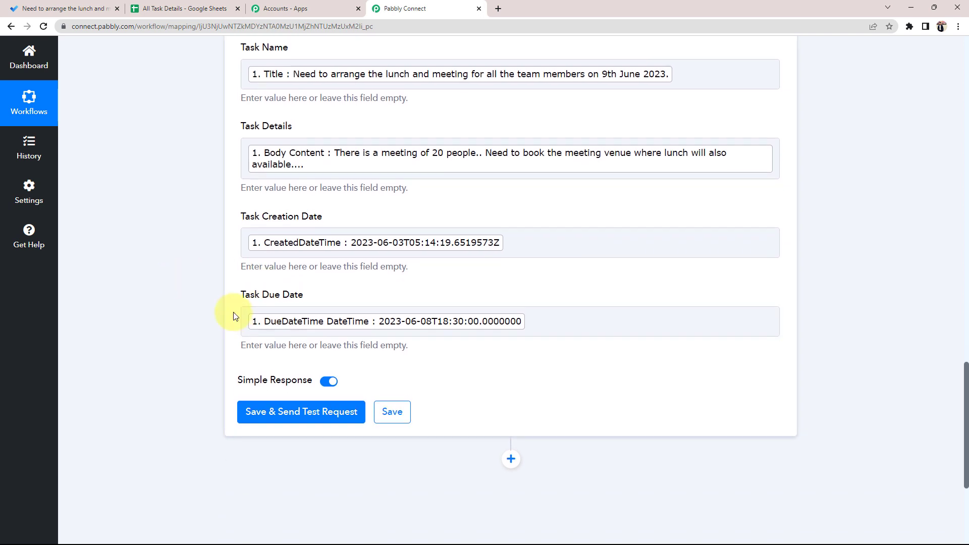
scroll(233, 314, up, 2)
click(642, 334)
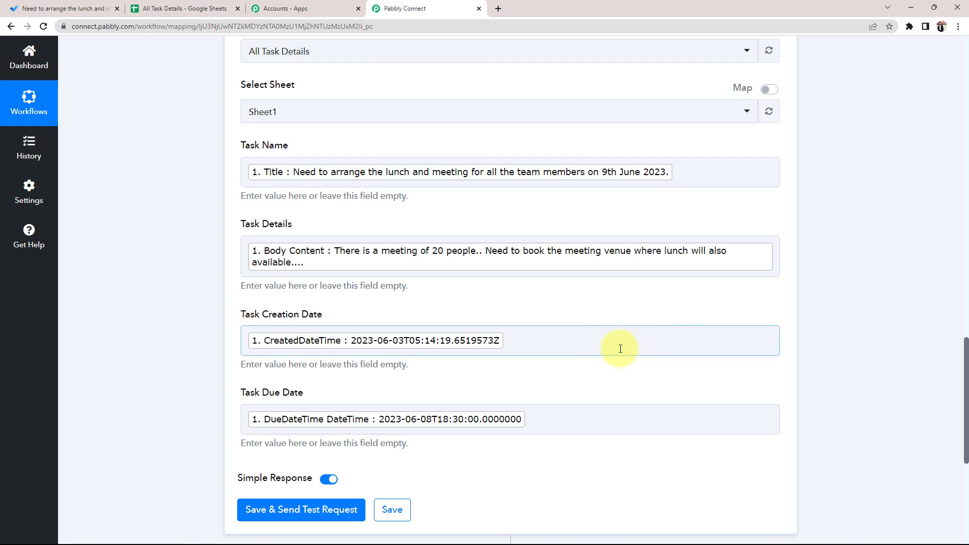
click(605, 339)
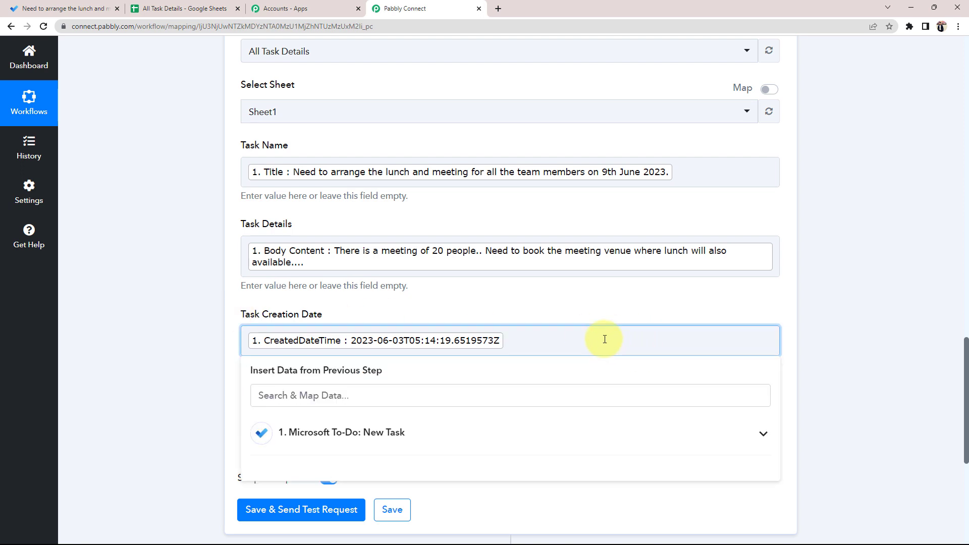
text(gdfgf)
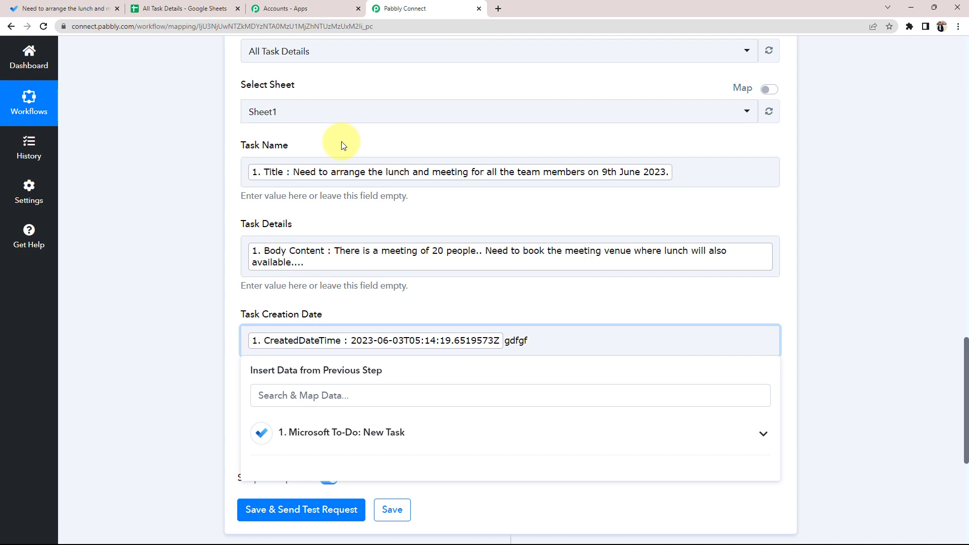
drag(552, 340, 505, 343)
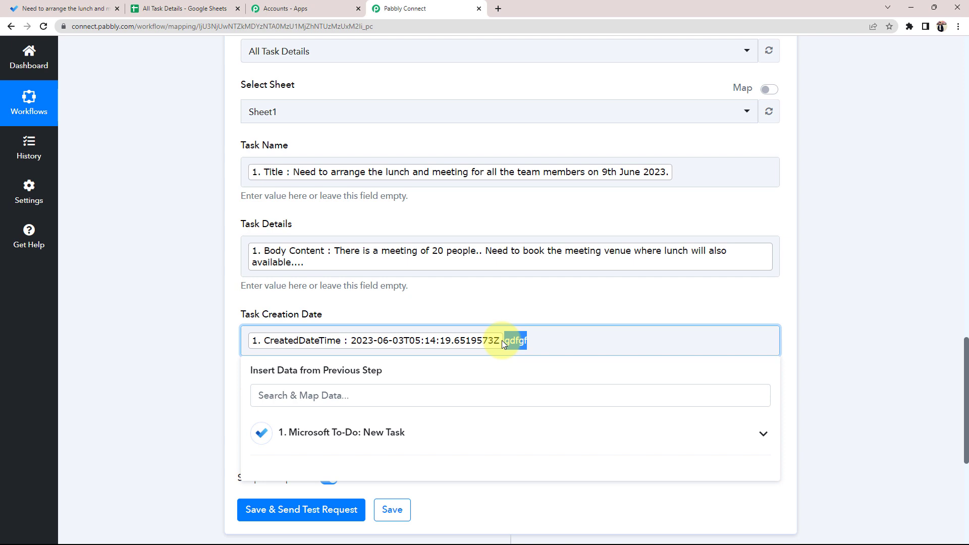
key(BackSpace)
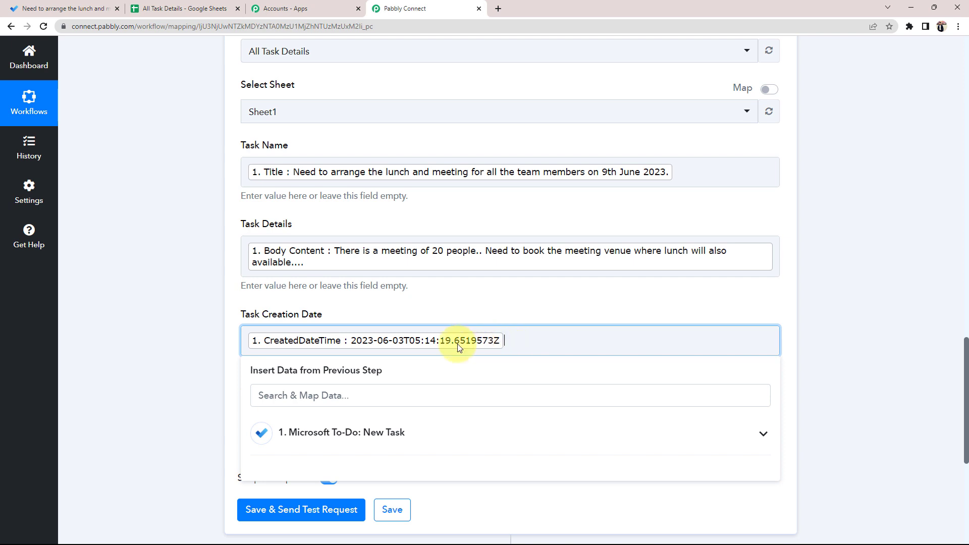
click(192, 354)
click(578, 346)
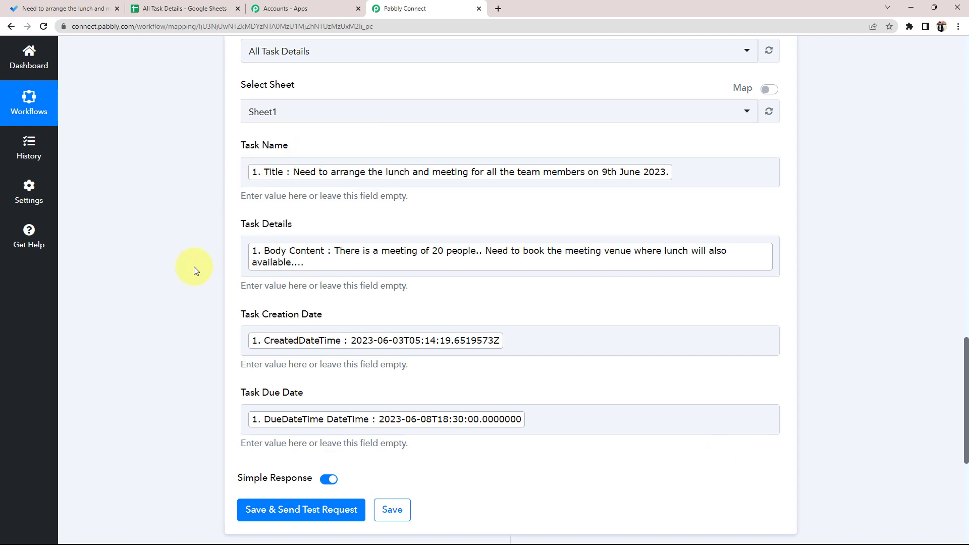
scroll(213, 328, down, 1)
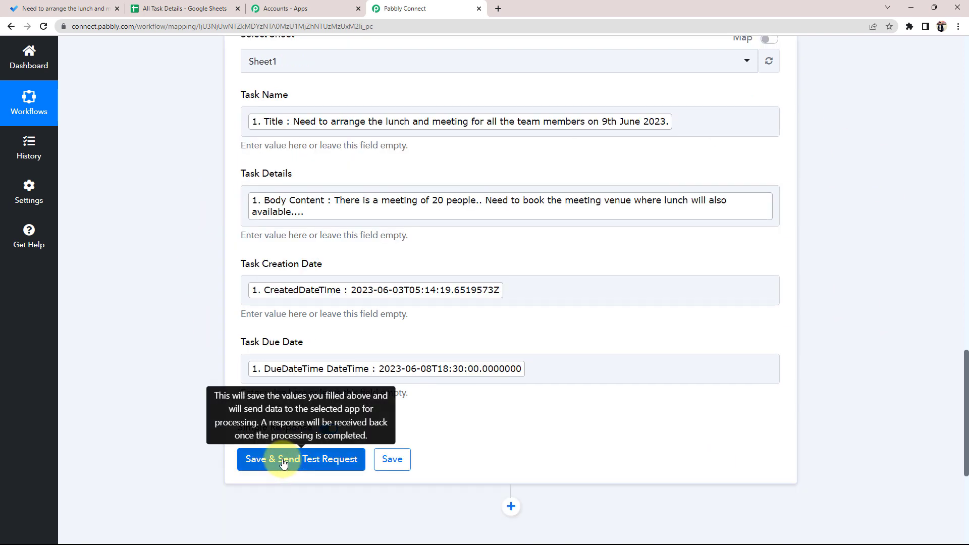
Step: Save the Google Sheets Add New Row action, send its test request and review the response
click(281, 458)
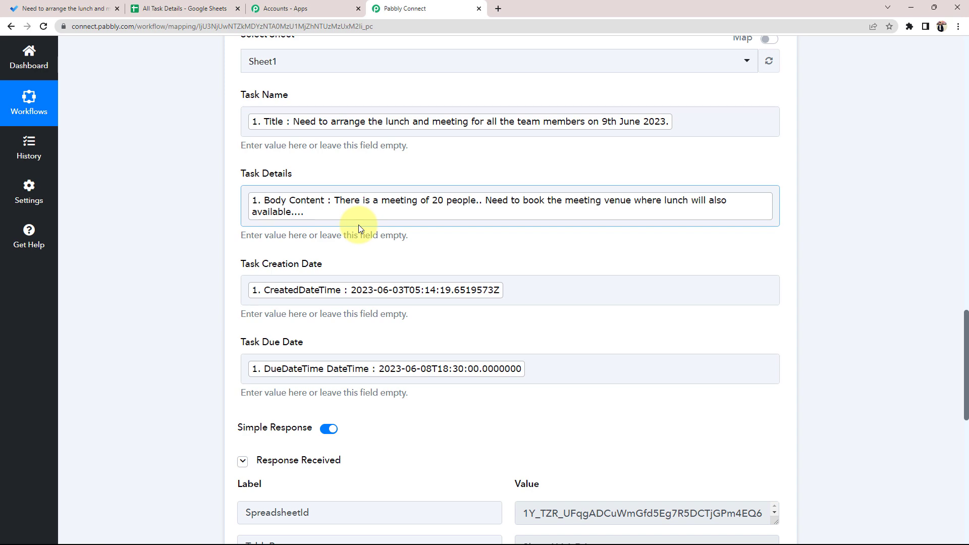
scroll(166, 283, down, 6)
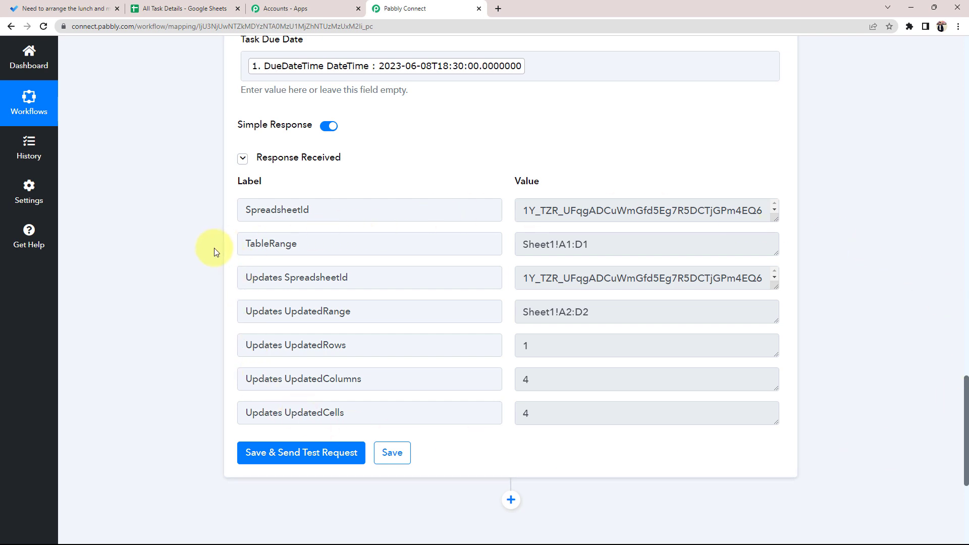
Step: Check the new row in the All Task Details spreadsheet against the lunch and meeting task in Microsoft To Do
click(178, 8)
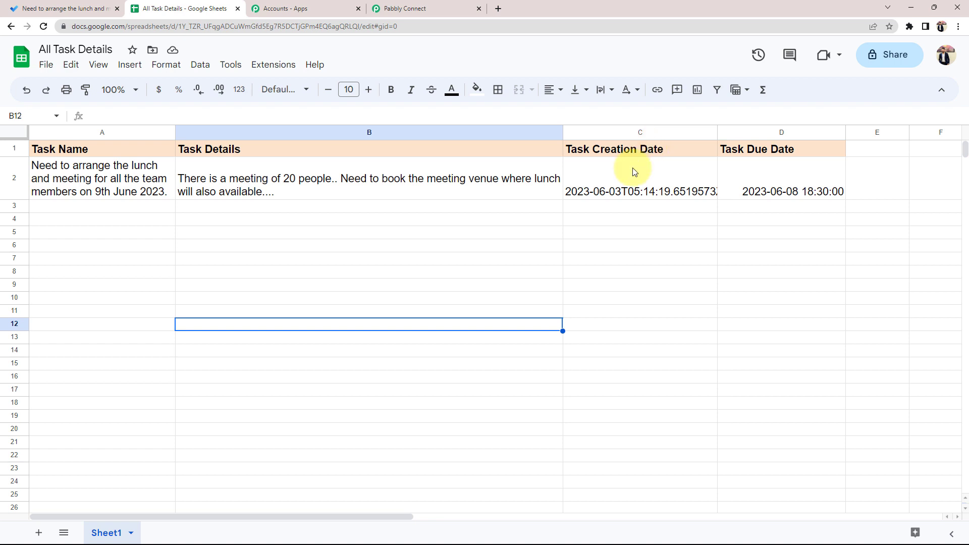
click(331, 253)
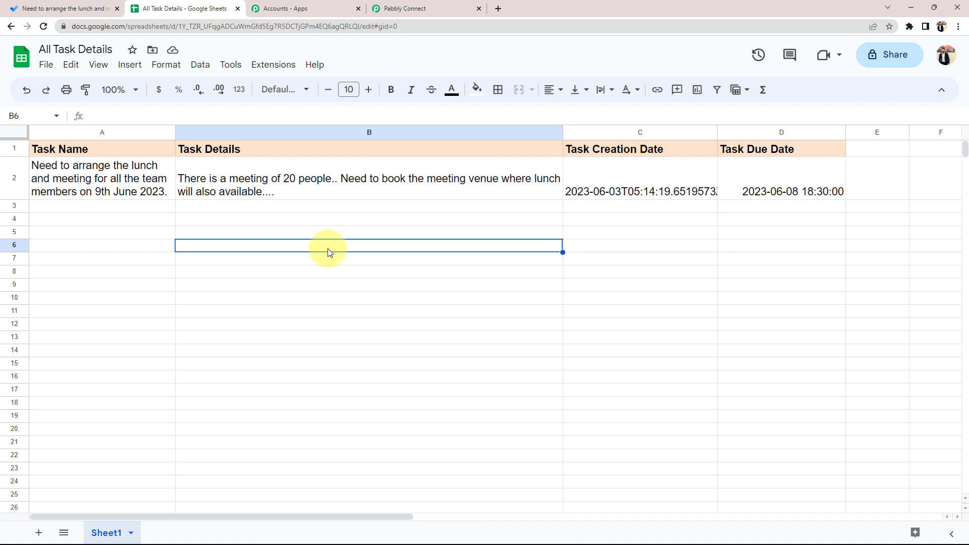
click(60, 8)
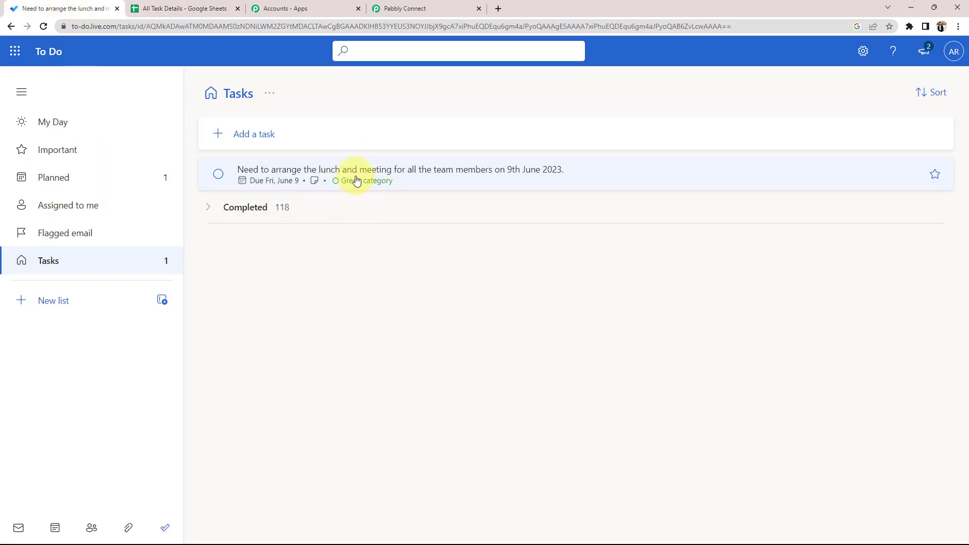
click(199, 10)
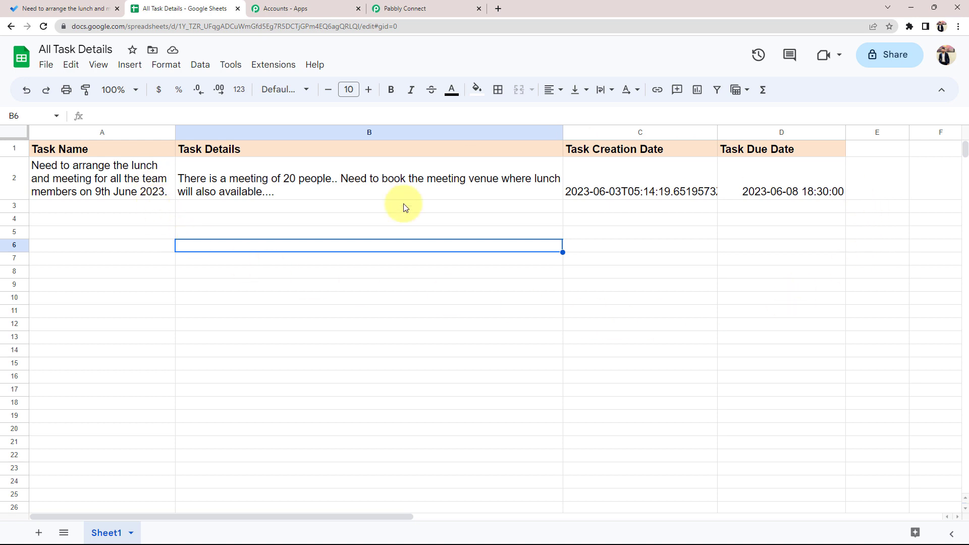
Step: Return to the Pabbly Connect workflow and collapse the Microsoft To-Do trigger and Google Sheets action to review the workflow overview
click(407, 9)
middle_click(326, 281)
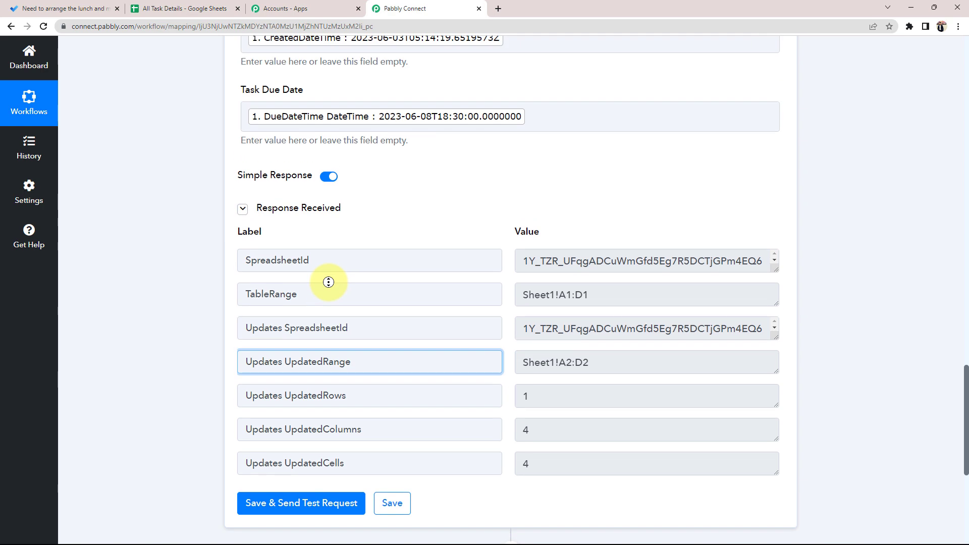
scroll(329, 282, up, 10)
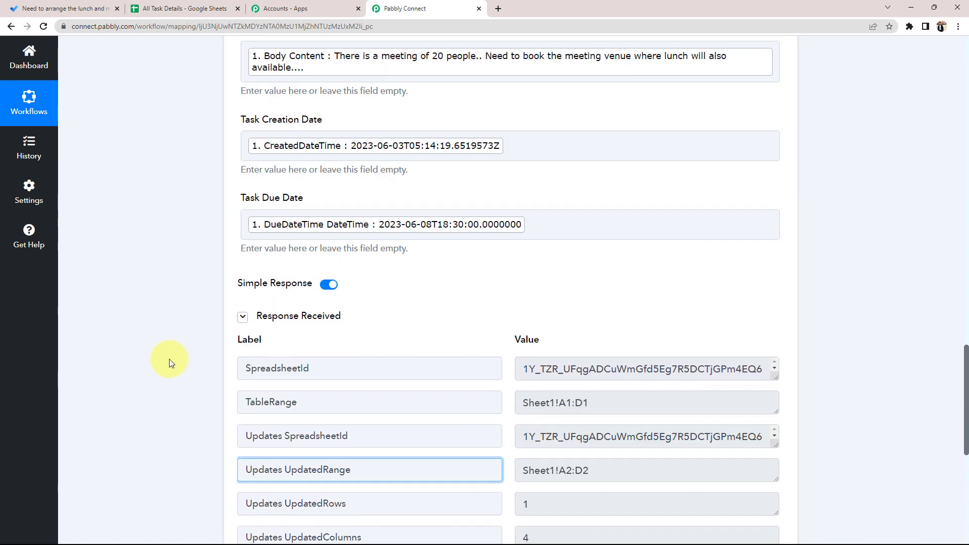
scroll(168, 359, up, 10)
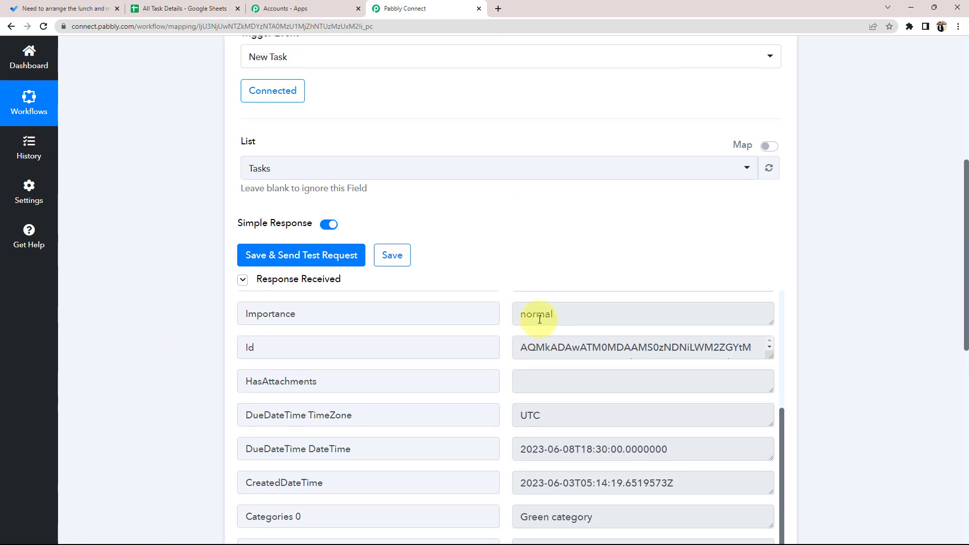
scroll(539, 319, up, 5)
click(503, 212)
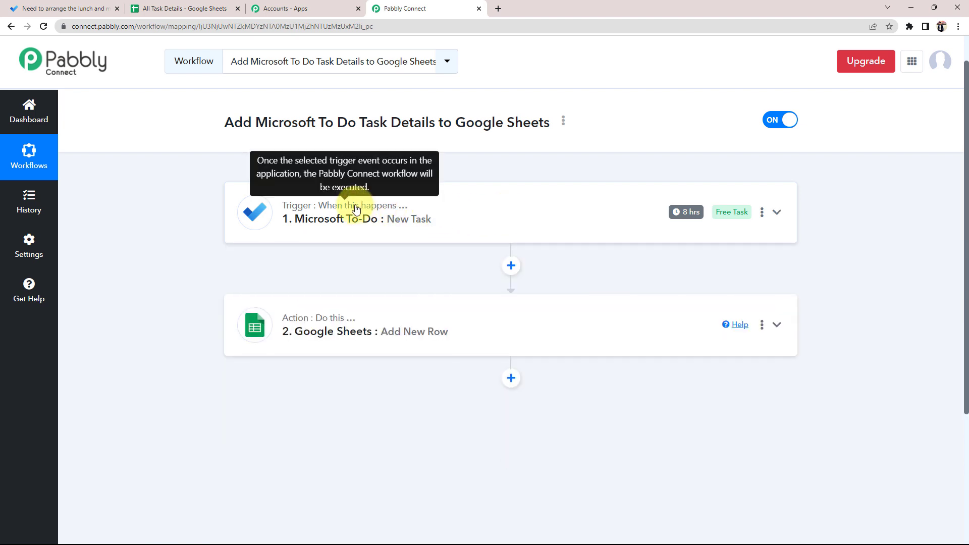
mouse_move(684, 217)
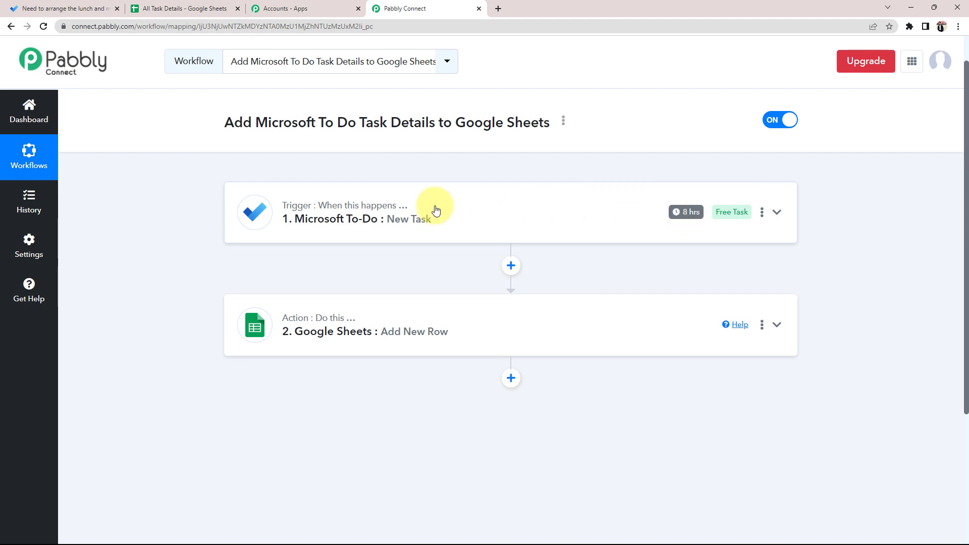
mouse_move(359, 207)
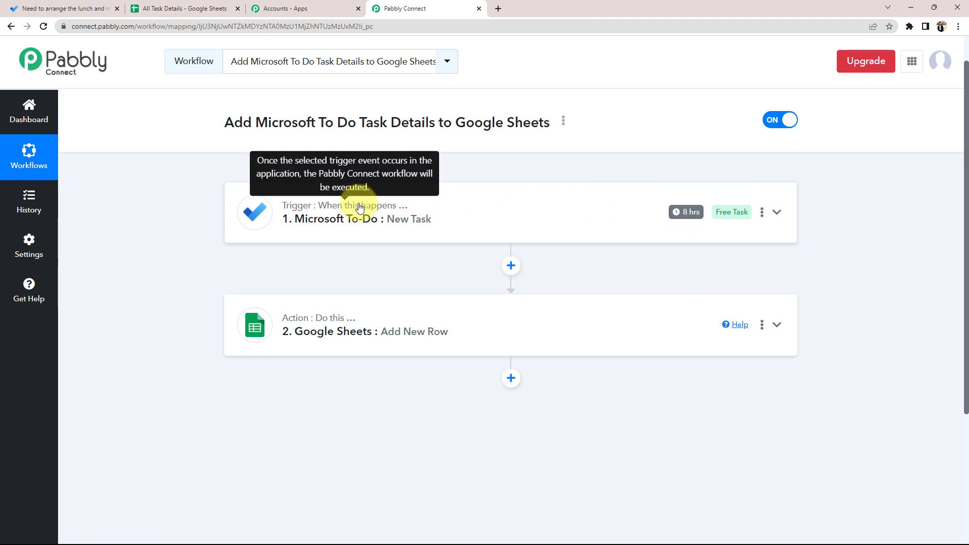